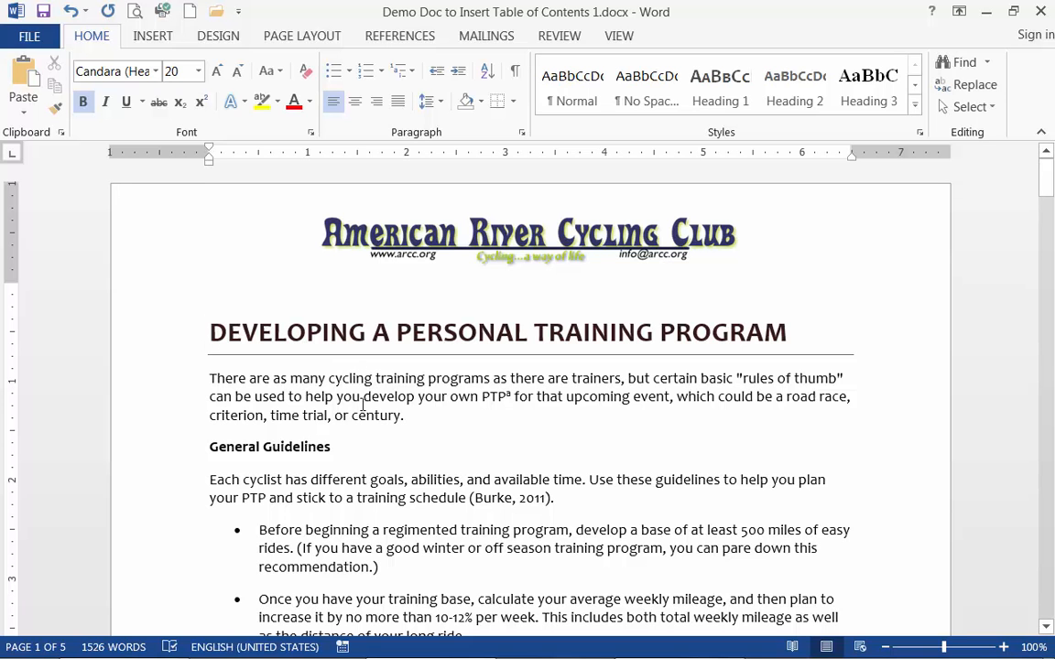
# Apply the Heading 1 style to the "General Guidelines" heading on the first page.
pyautogui.scroll(-2, 363, 404)
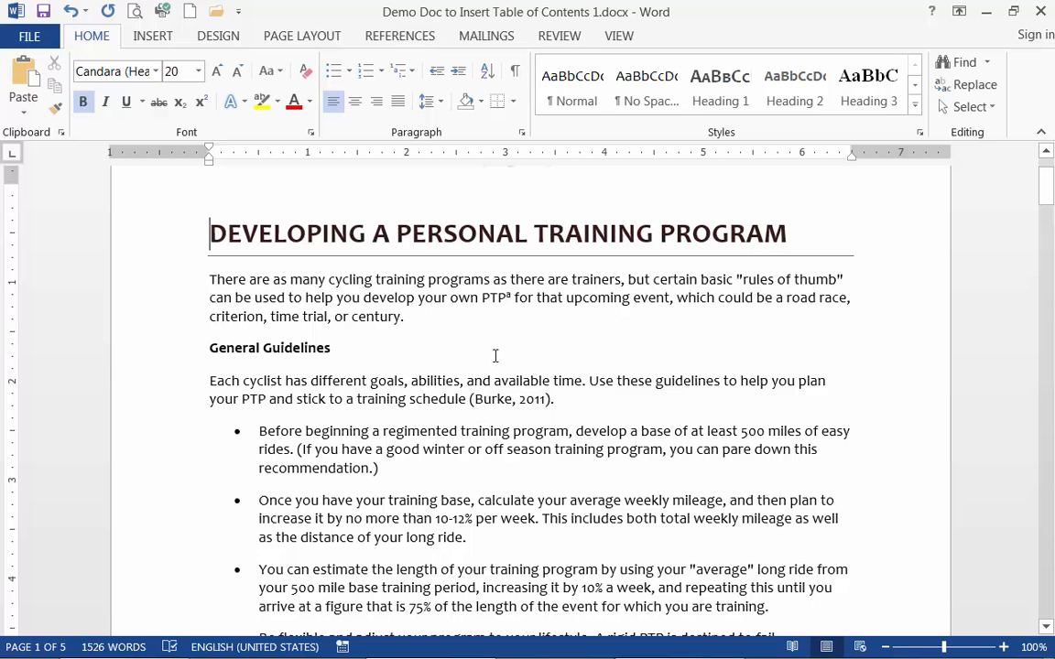
pyautogui.scroll(-1, 463, 316)
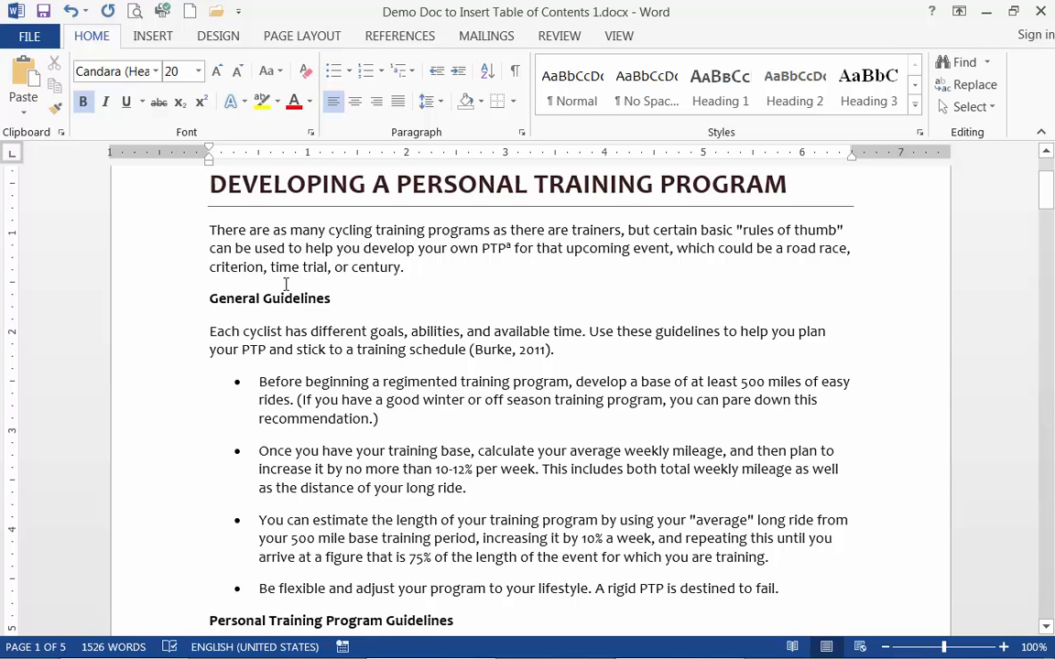
pyautogui.click(162, 312)
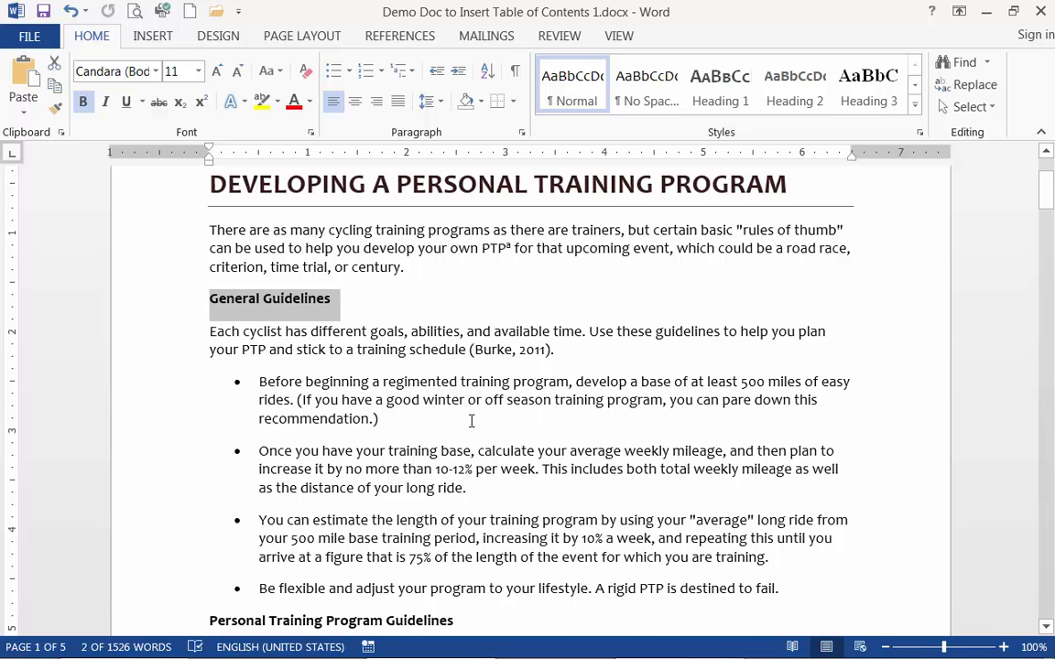
pyautogui.scroll(1, 472, 420)
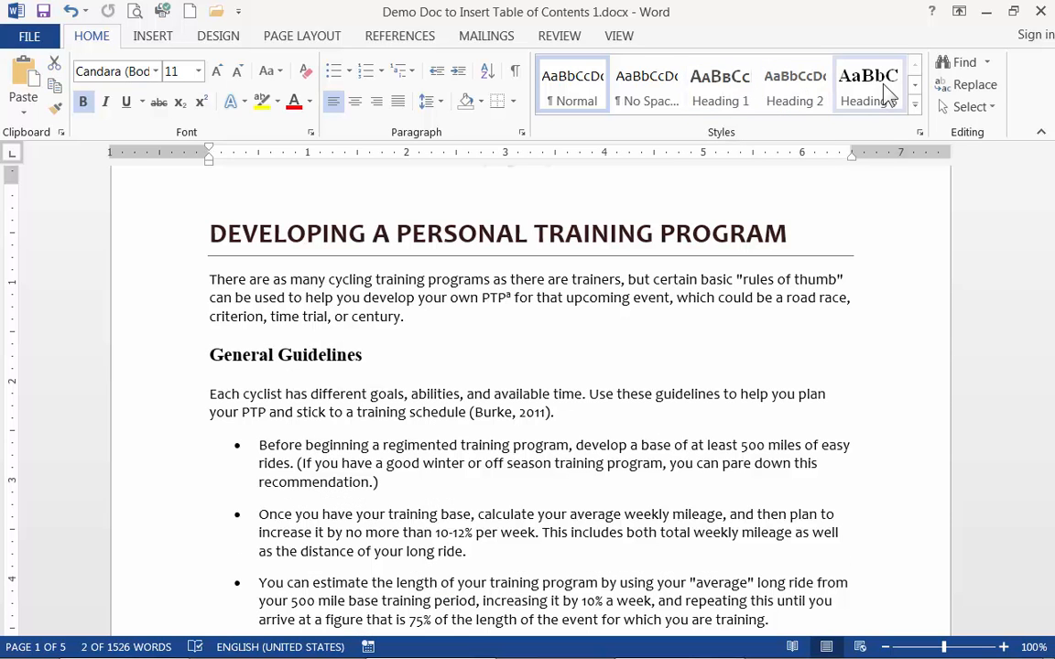
pyautogui.click(886, 92)
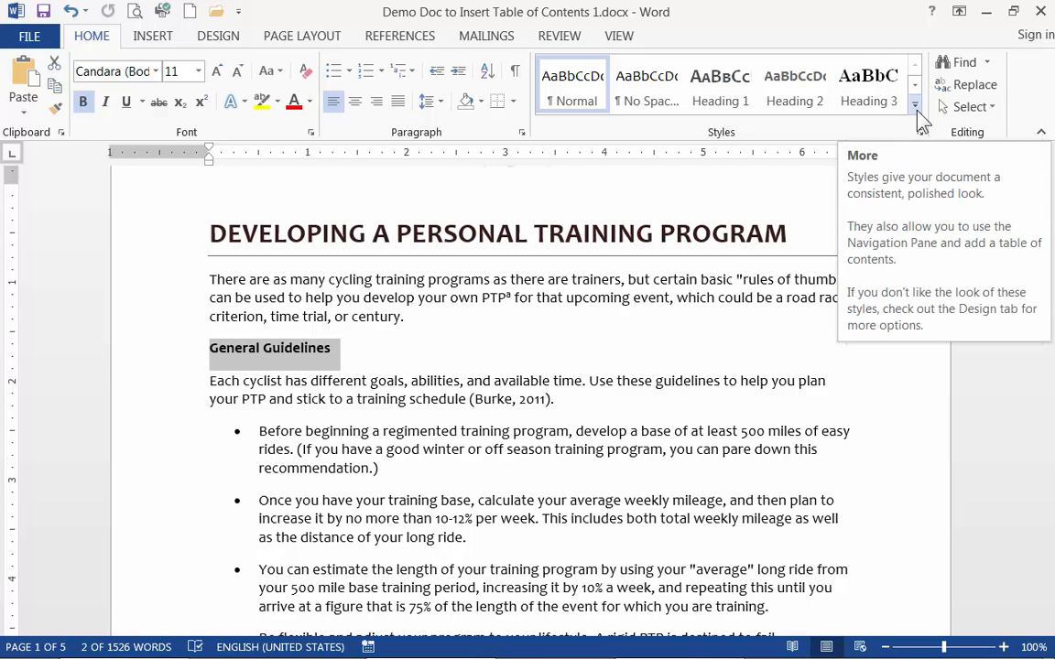
pyautogui.click(915, 108)
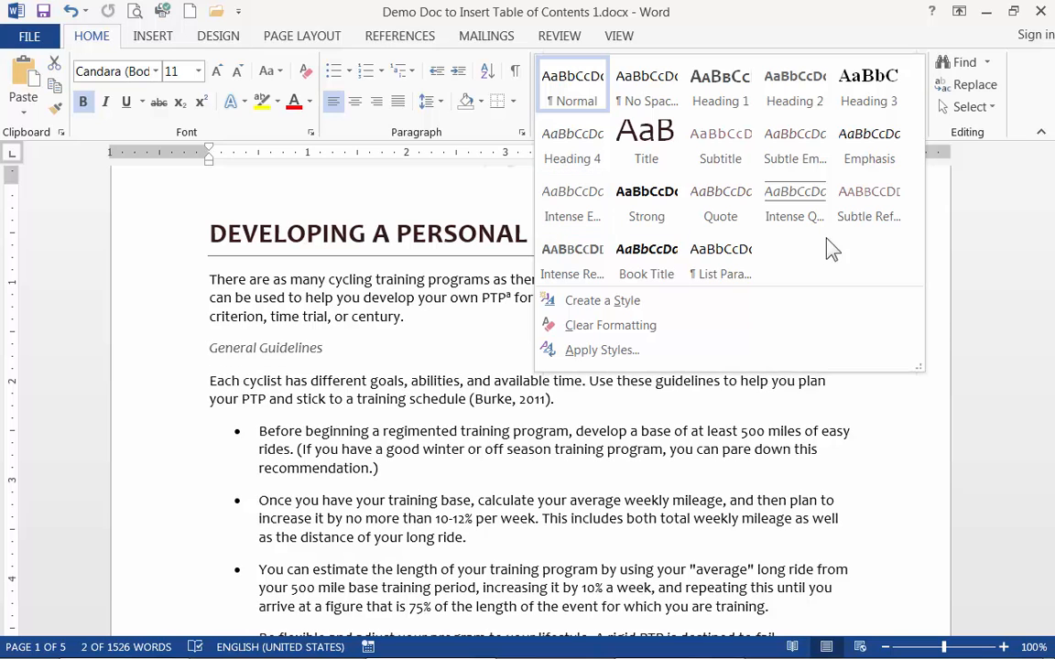
pyautogui.click(1001, 216)
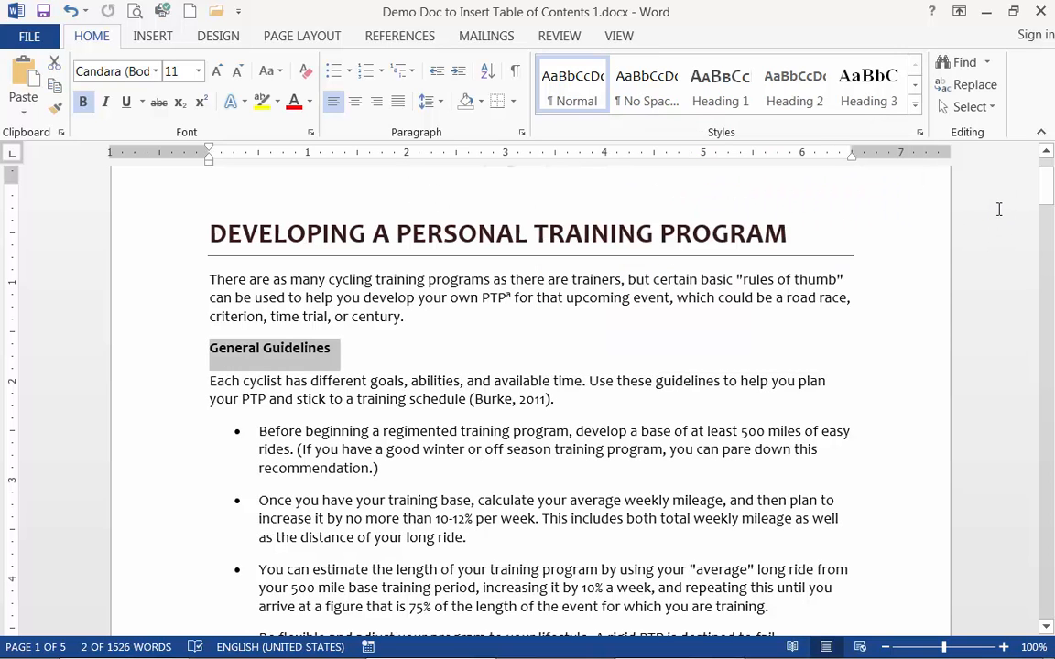
pyautogui.click(719, 99)
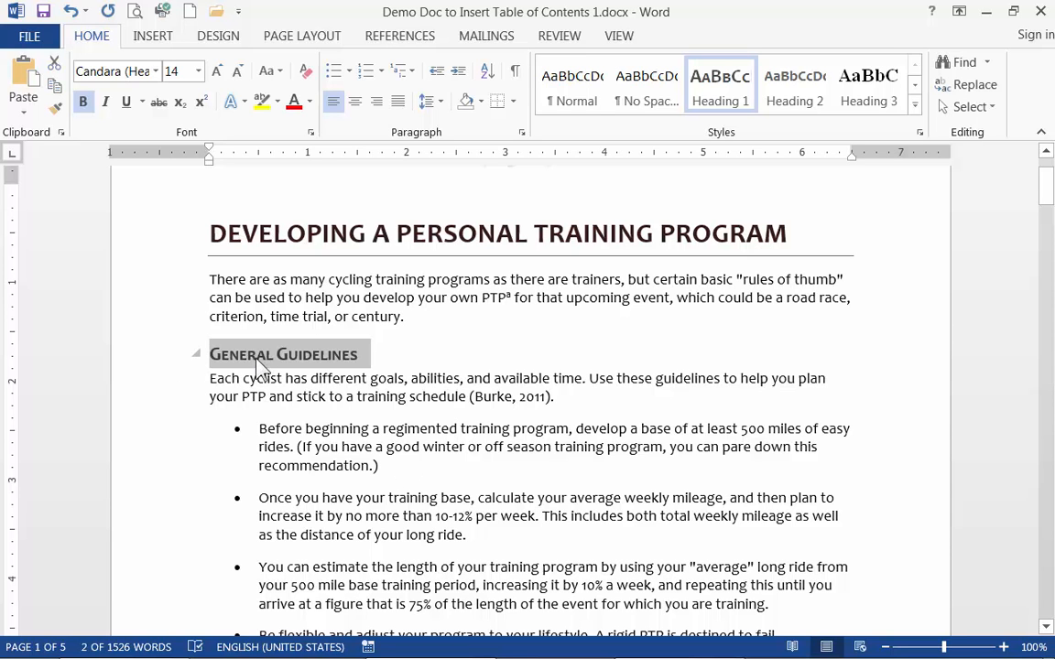
pyautogui.click(728, 101)
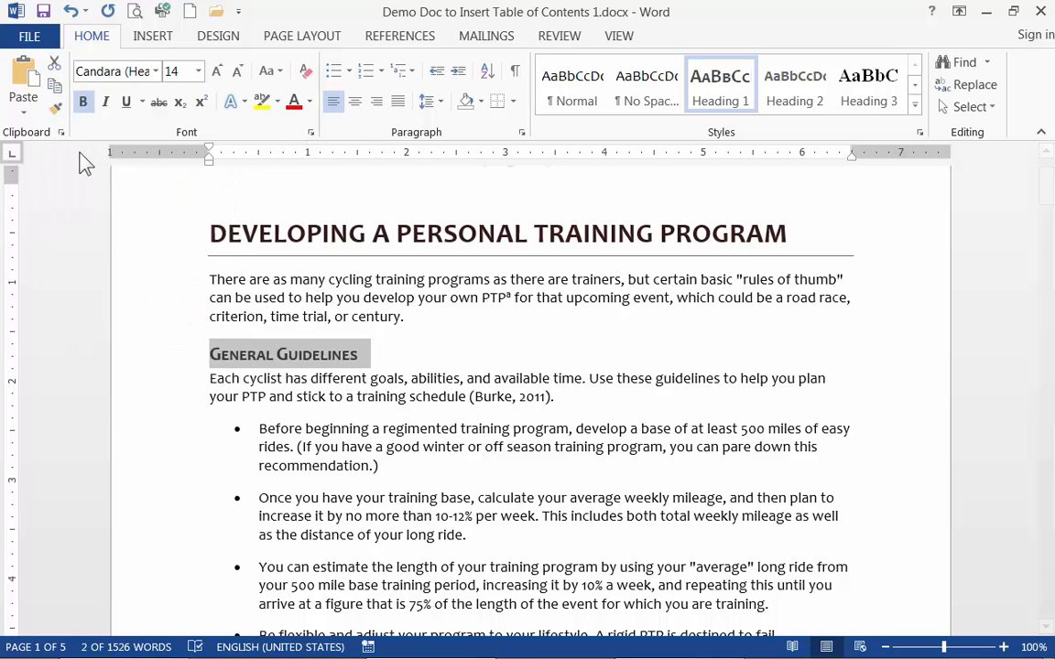
# Copy the "General Guidelines" formatting with Format Painter, locked for repeated use, onto the "Personal Training Program Guidelines" heading.
pyautogui.click(57, 108)
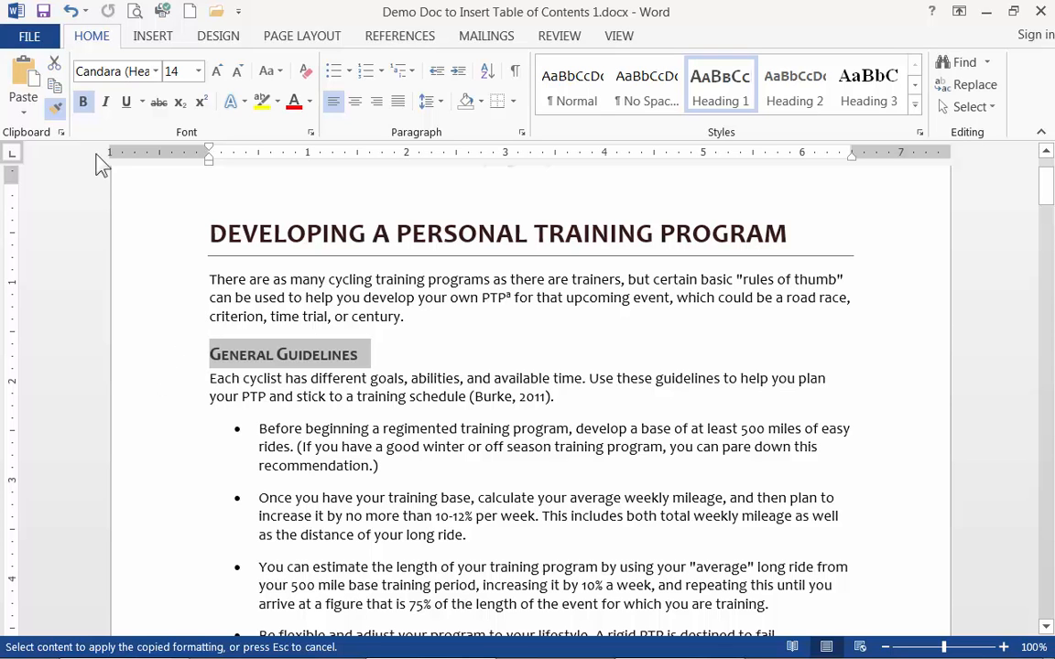
pyautogui.click(57, 108)
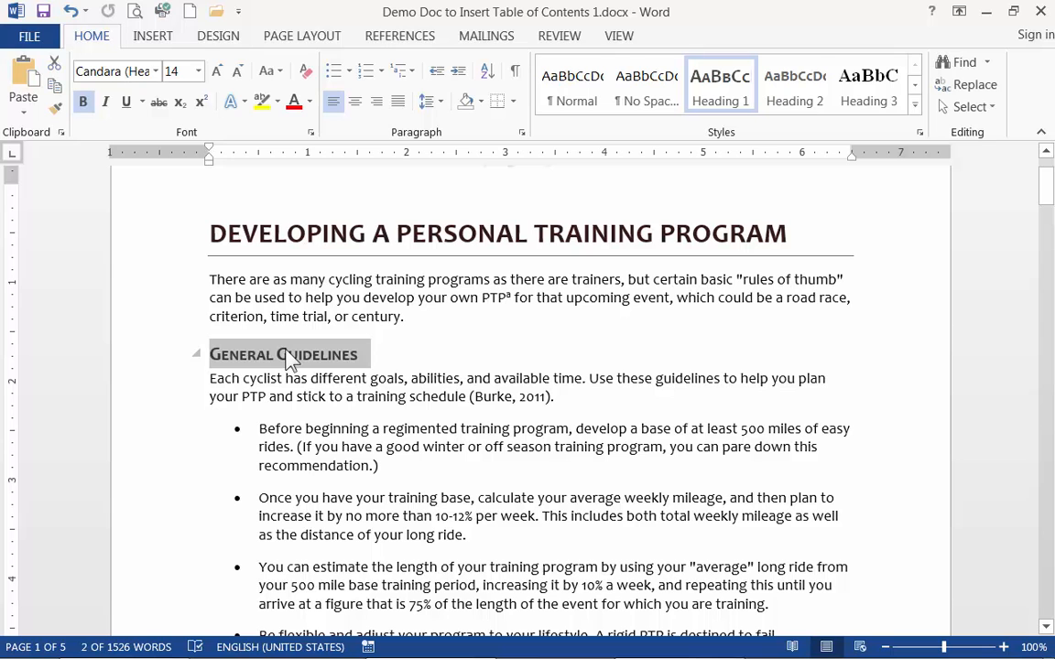
pyautogui.click(54, 108)
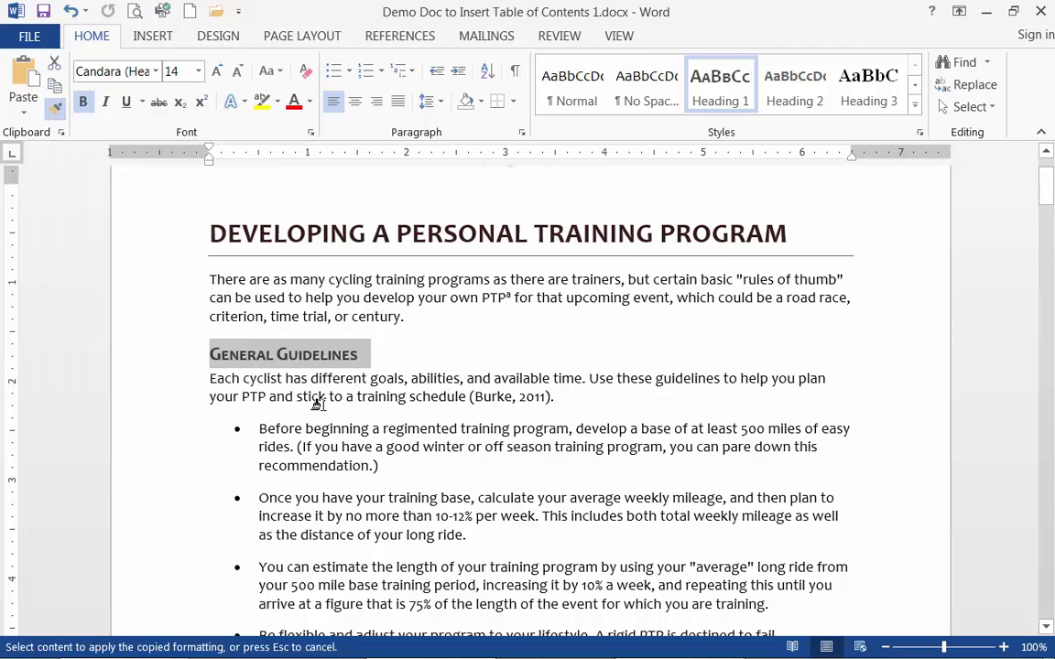
pyautogui.scroll(-3, 318, 404)
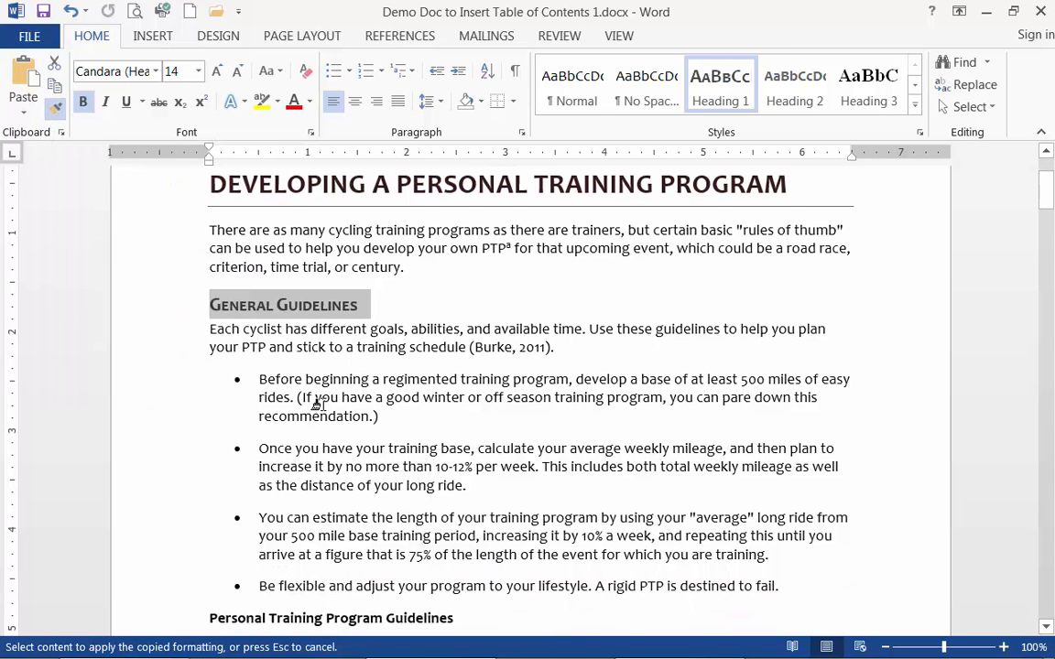
pyautogui.scroll(-4, 317, 404)
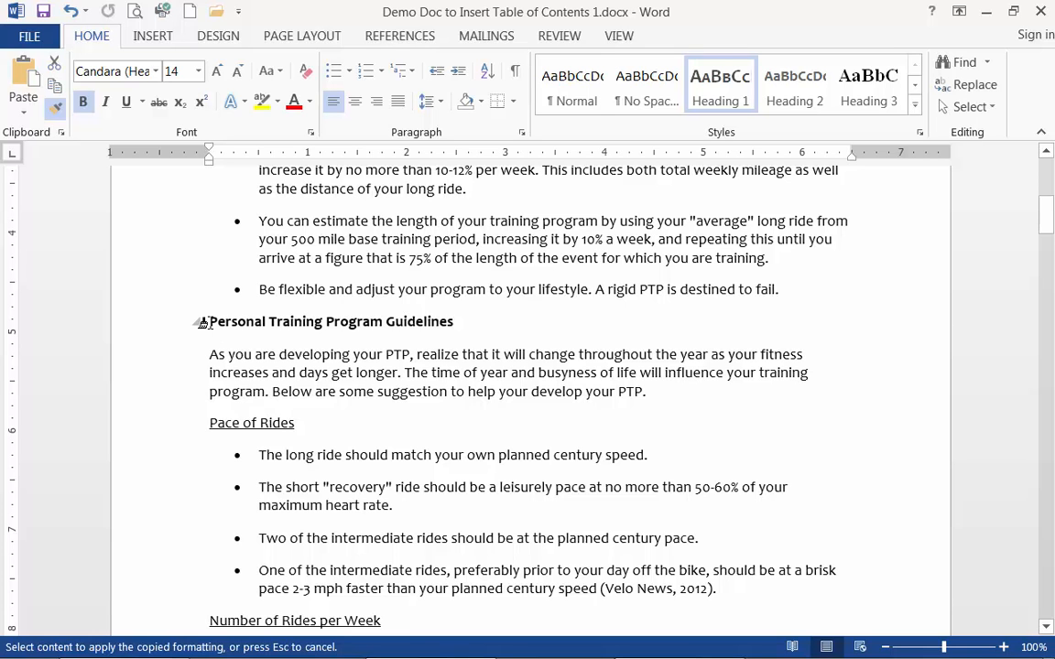
pyautogui.moveTo(205, 322); pyautogui.dragTo(440, 329)
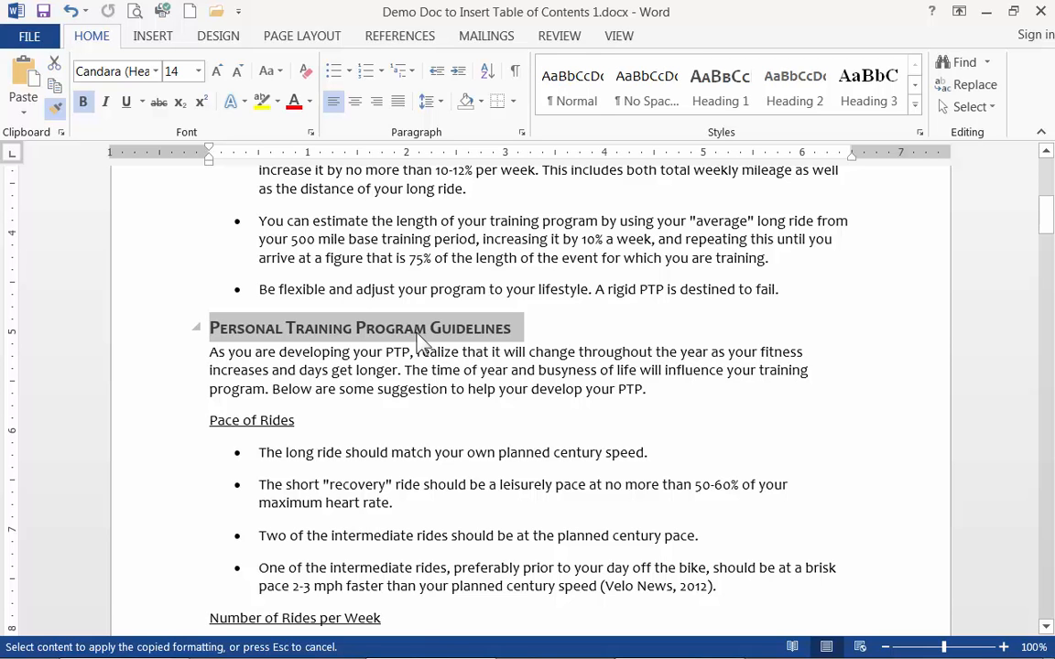
# Paint the copied Heading 1 formatting onto the "More about Long Rides" and "Training Intensity and Heart Rate" headings.
pyautogui.scroll(-8, 389, 443)
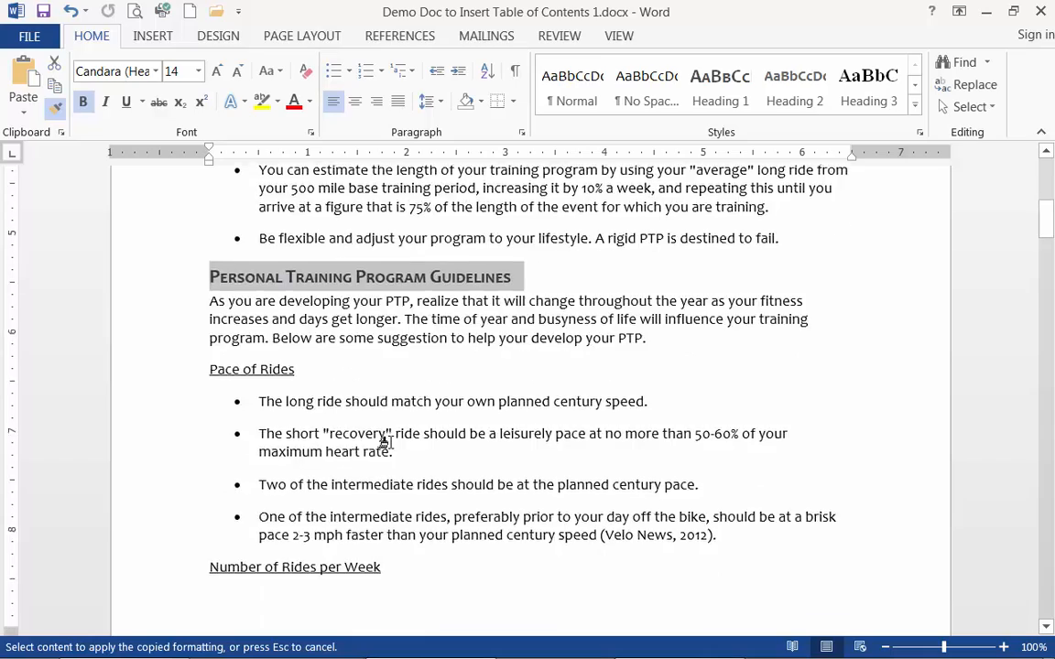
pyautogui.scroll(-13, 392, 442)
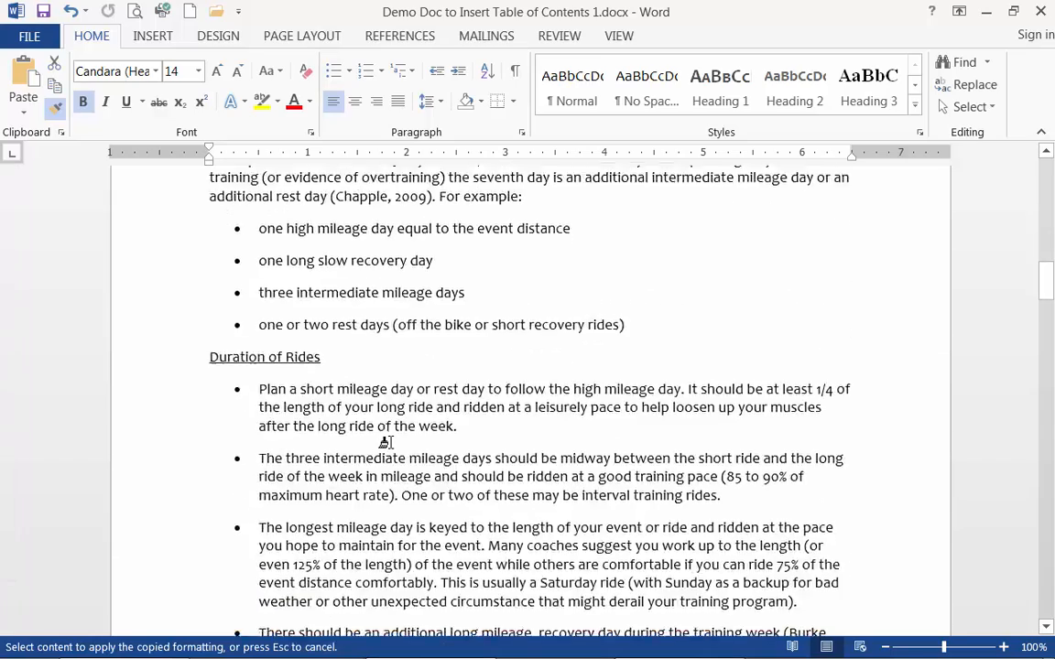
pyautogui.scroll(-1, 384, 442)
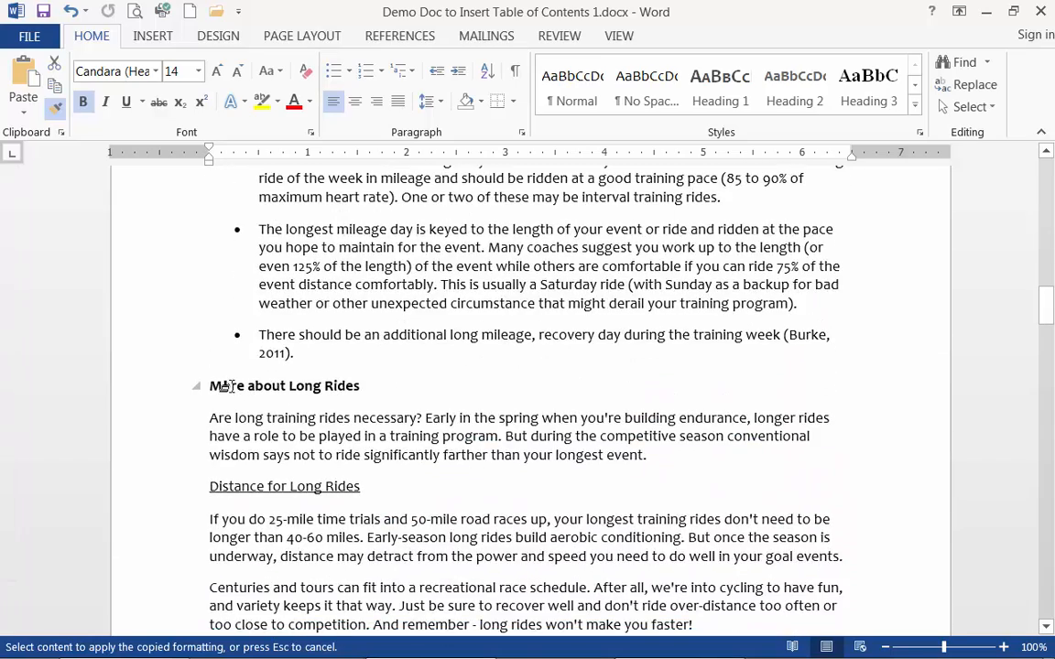
pyautogui.moveTo(207, 386)
pyautogui.mouseDown()
pyautogui.moveTo(306, 399)
pyautogui.moveTo(385, 393)
pyautogui.mouseUp()
pyautogui.scroll(-15, 348, 481)
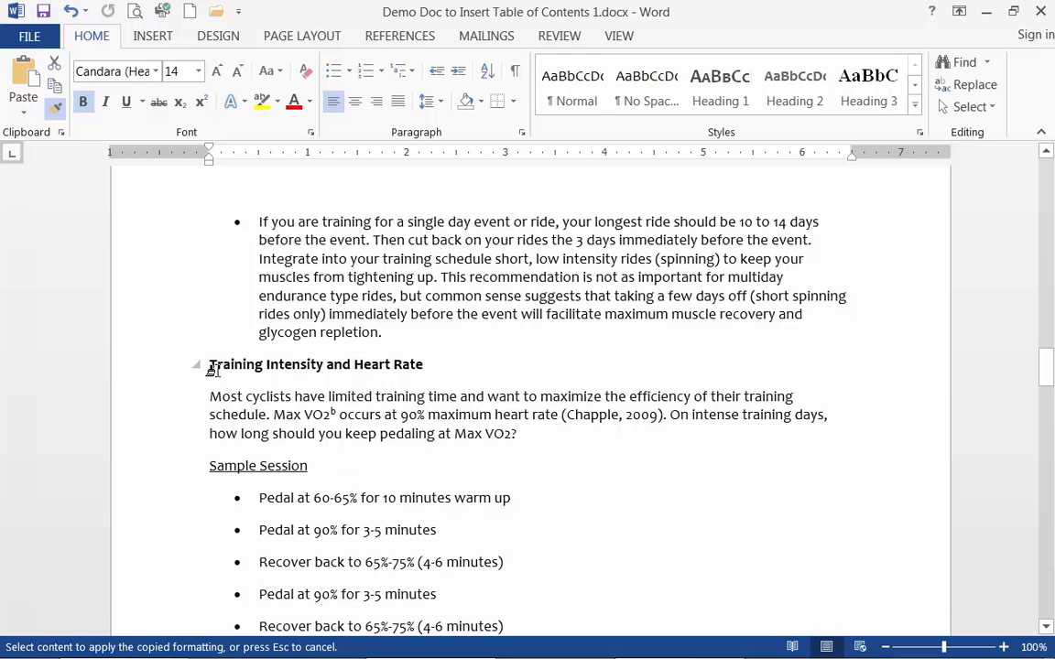
pyautogui.moveTo(202, 368); pyautogui.dragTo(418, 369)
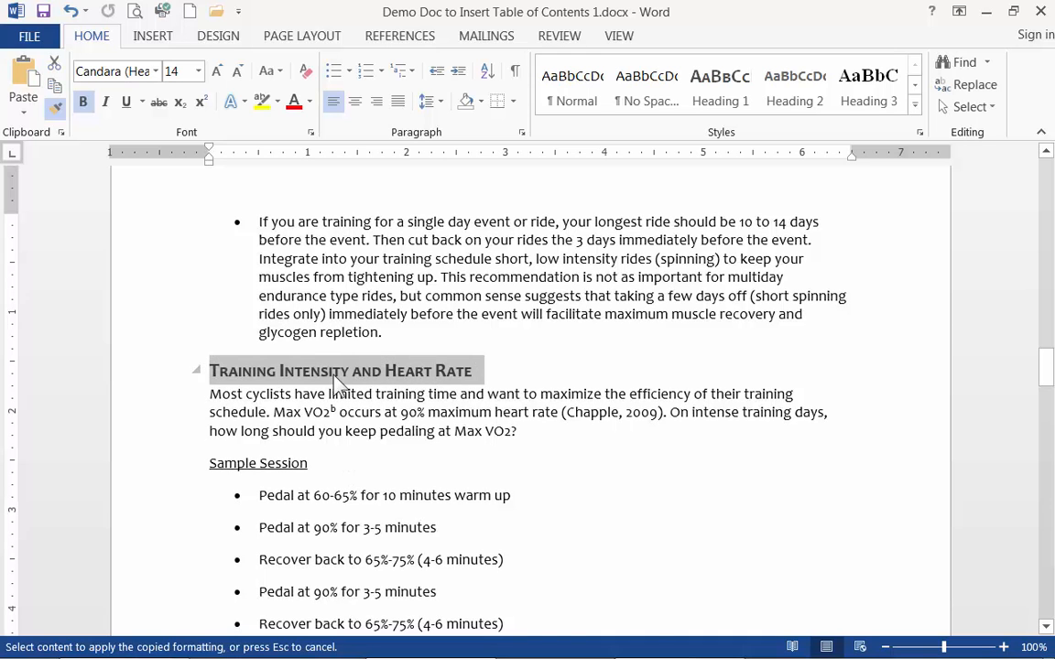
# Paint the copied formatting onto the "Using a Training Log" heading, check through to the References page, and turn Format Painter off.
pyautogui.scroll(-8, 337, 466)
pyautogui.scroll(-5, 339, 468)
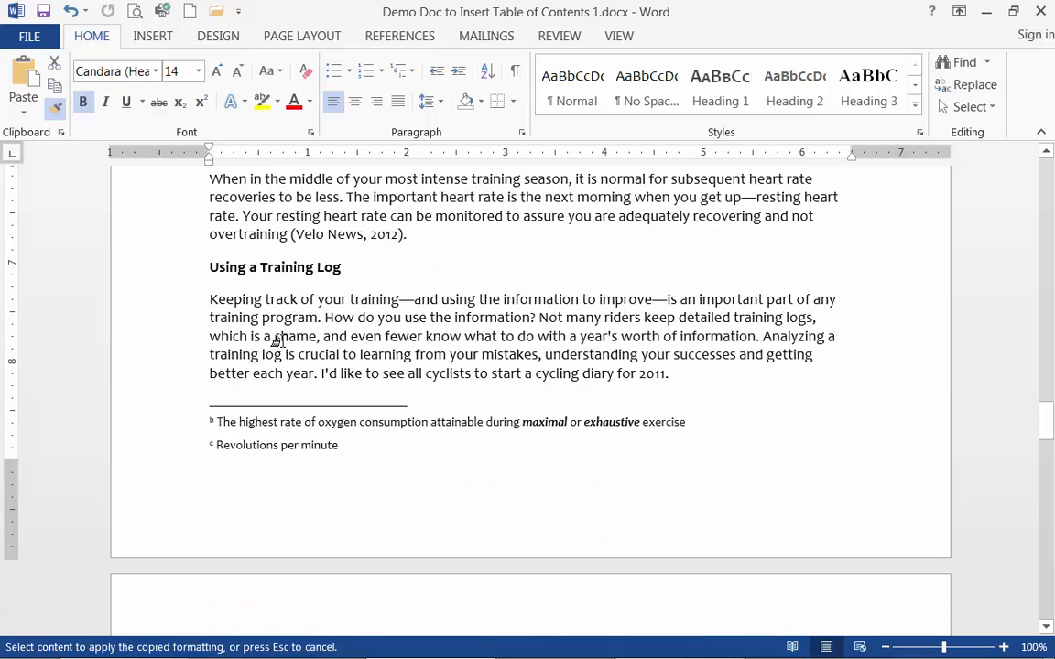
pyautogui.moveTo(207, 267); pyautogui.dragTo(343, 270)
pyautogui.scroll(-9, 308, 357)
pyautogui.scroll(-18, 309, 357)
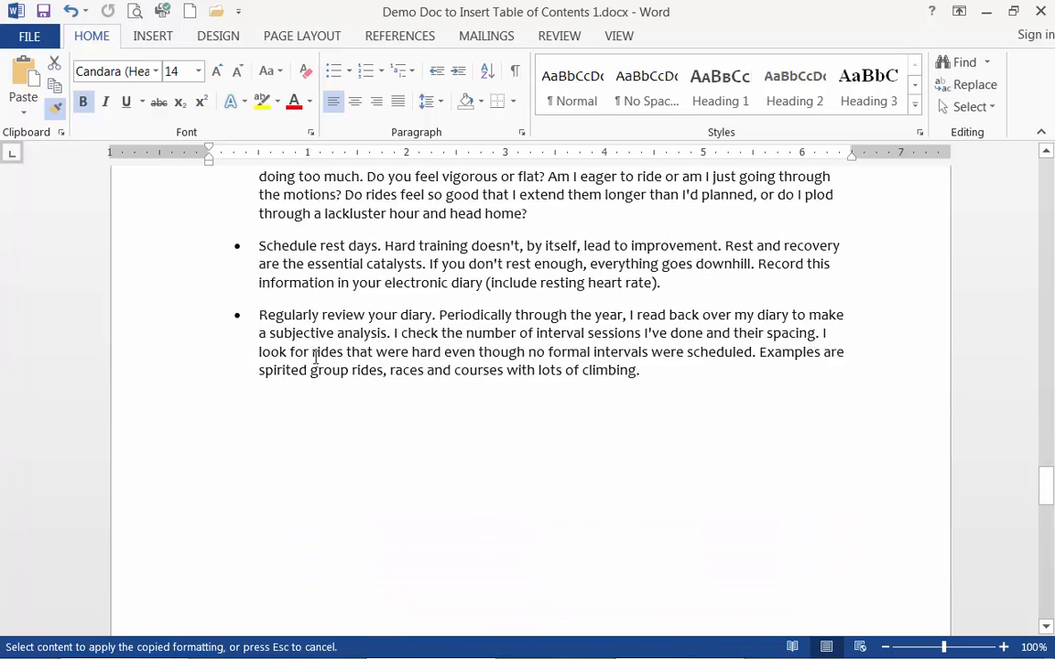
pyautogui.scroll(-3, 840, 511)
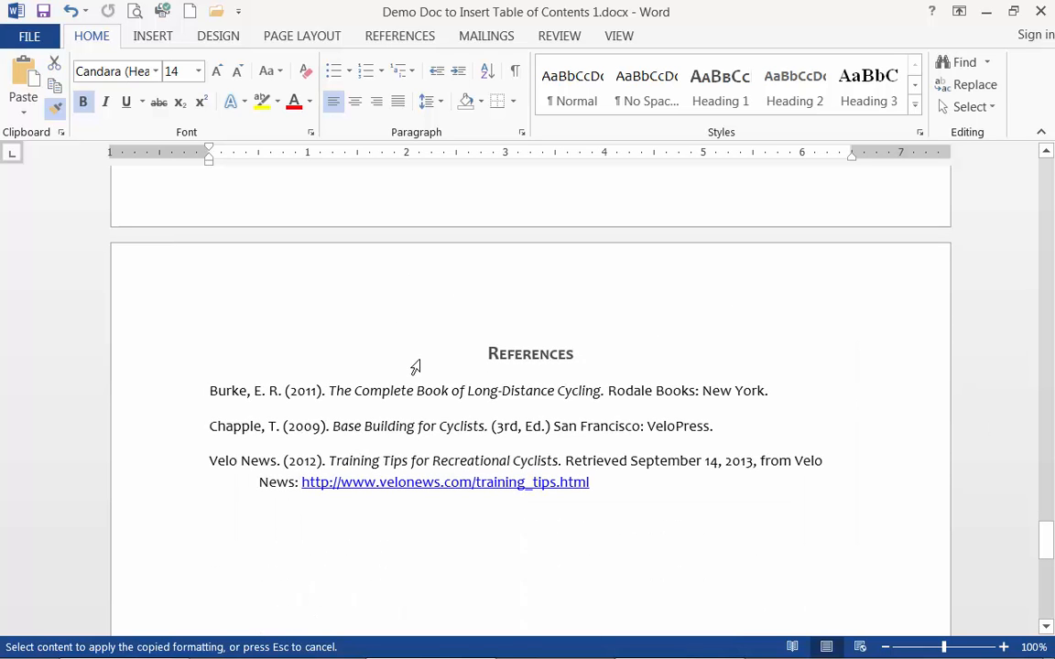
pyautogui.scroll(15, 577, 199)
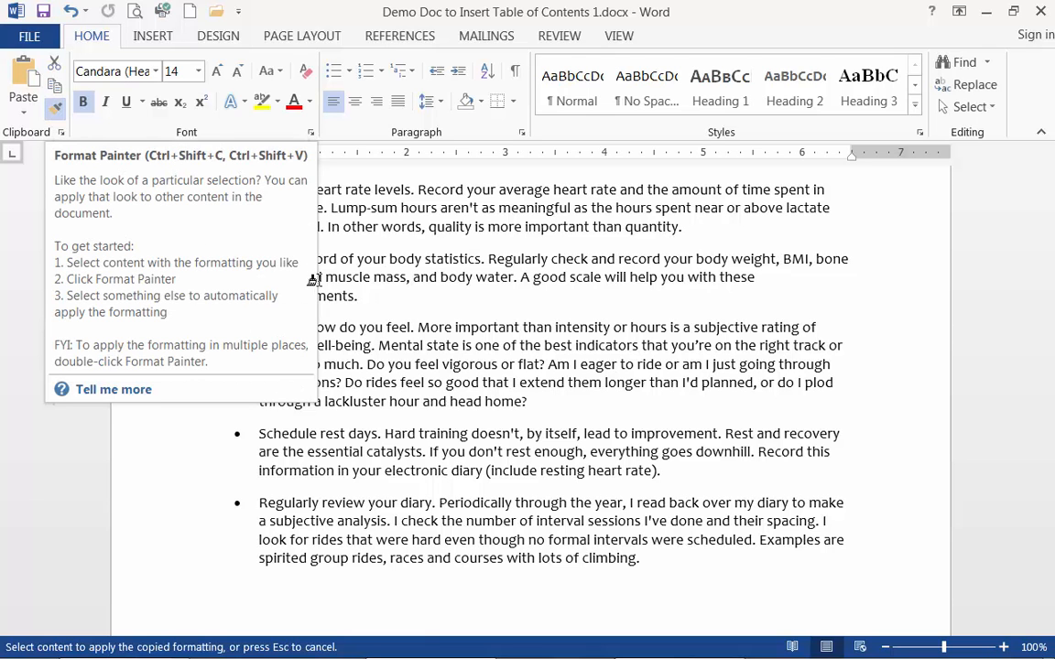
pyautogui.click(384, 251)
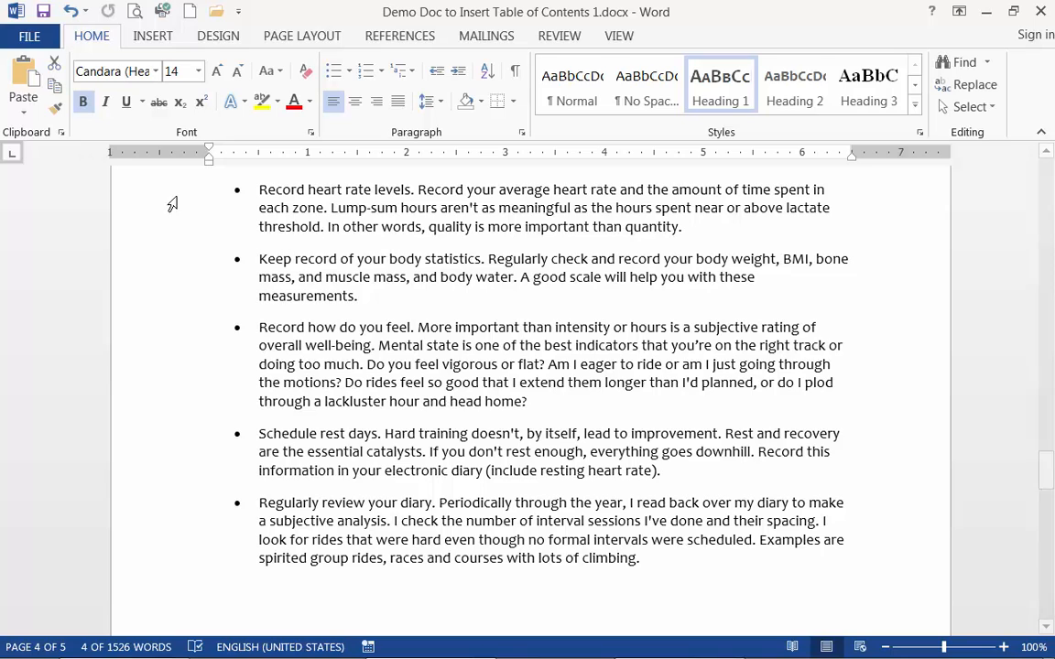
# Check which styles are applied to the main headings and to the body paragraph under "More about Long Rides".
pyautogui.moveTo(1050, 485); pyautogui.dragTo(1026, 178)
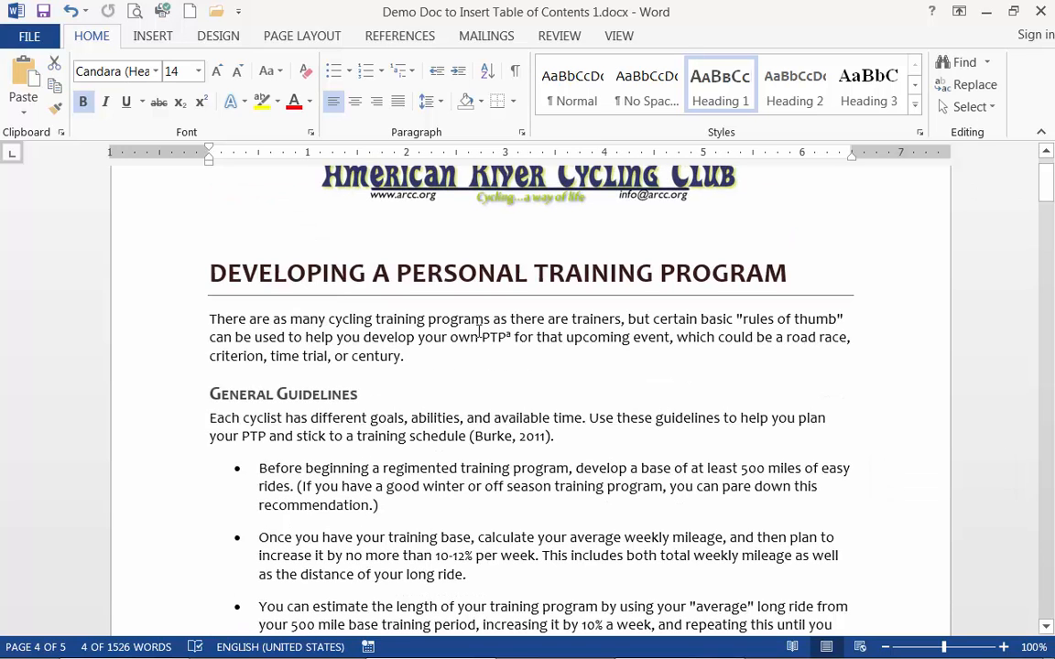
pyautogui.click(258, 396)
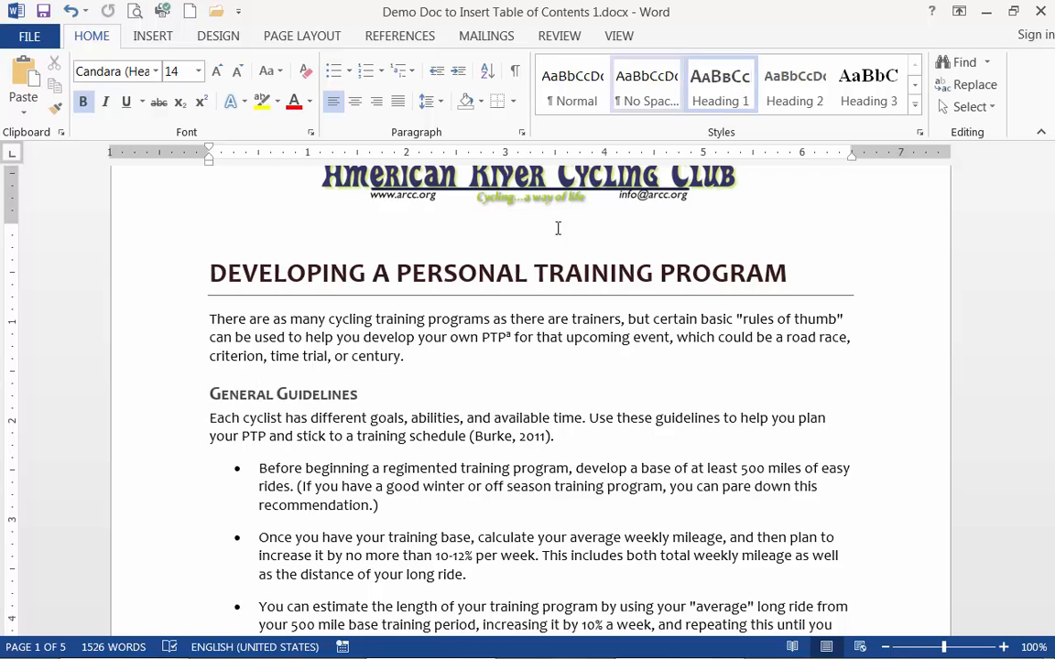
pyautogui.scroll(-8, 429, 366)
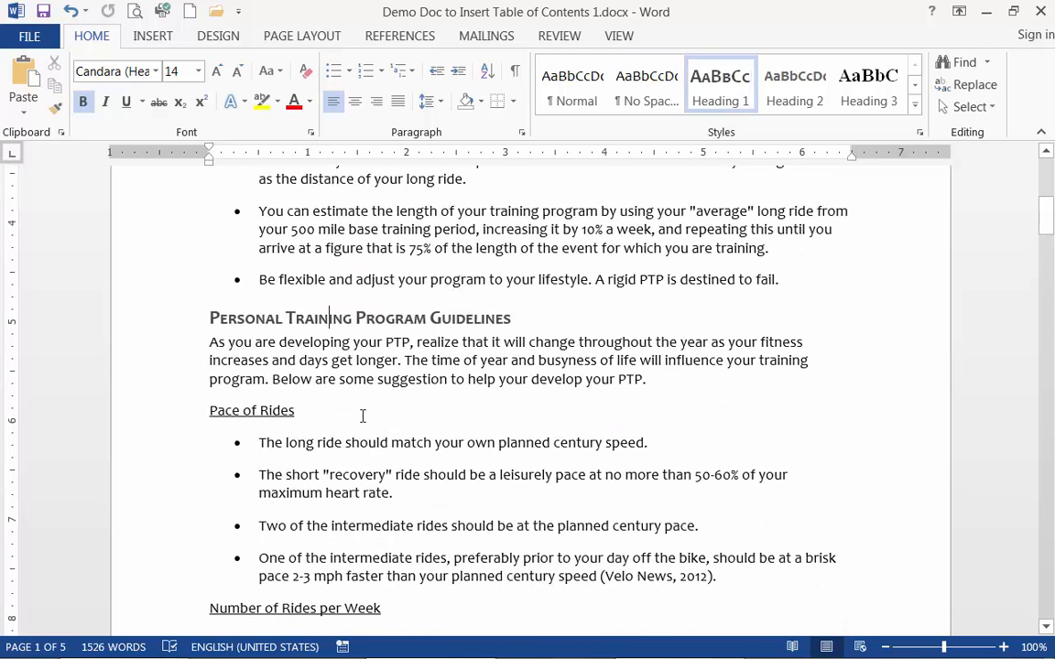
pyautogui.scroll(-10, 358, 412)
pyautogui.scroll(-12, 356, 414)
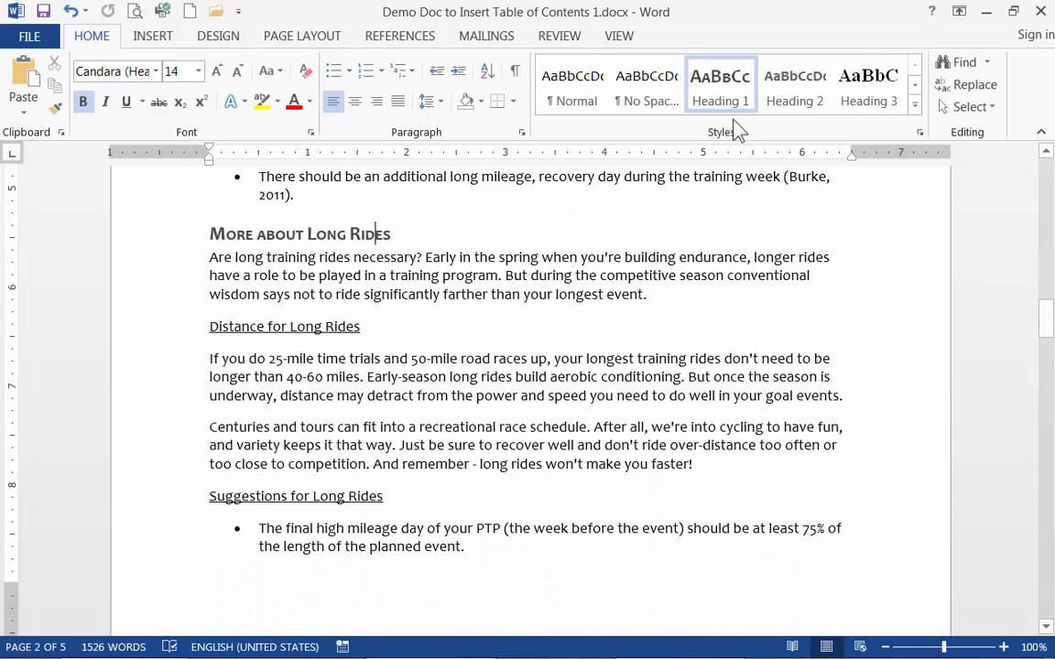
pyautogui.click(576, 274)
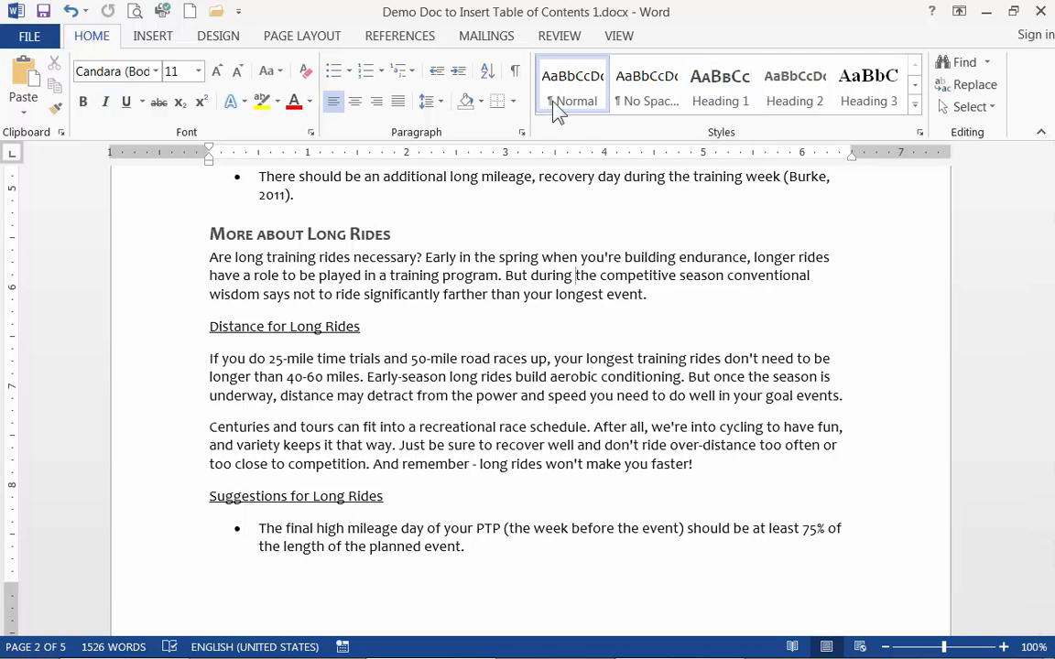
# Apply the Heading 2 style to the "Pace of Rides" subheading under "Personal Training Program Guidelines".
pyautogui.scroll(15, 590, 264)
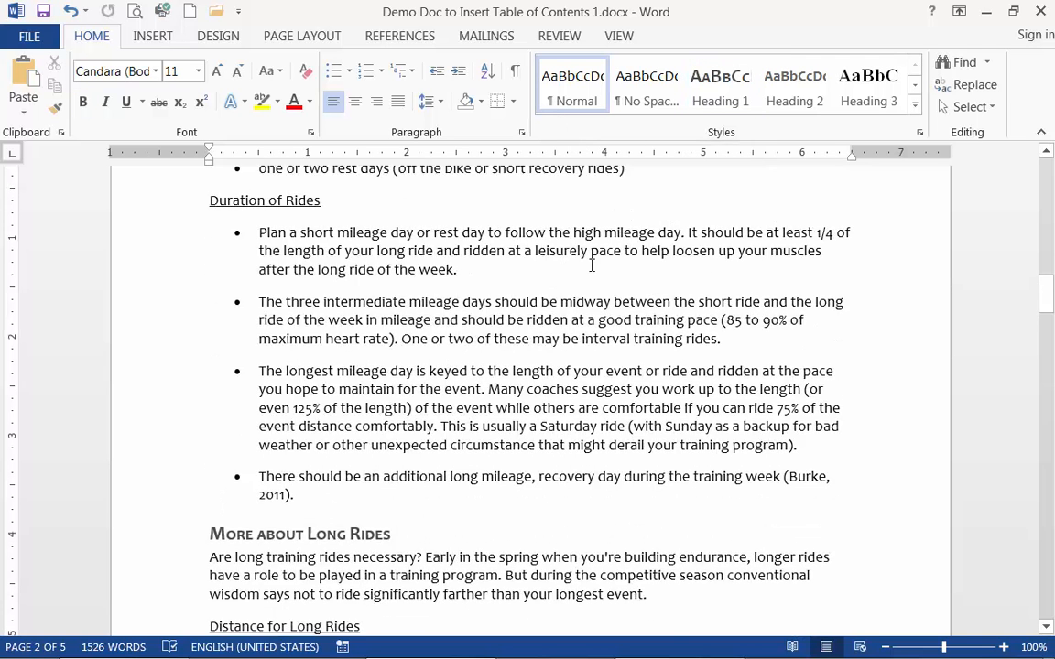
pyautogui.scroll(6, 591, 265)
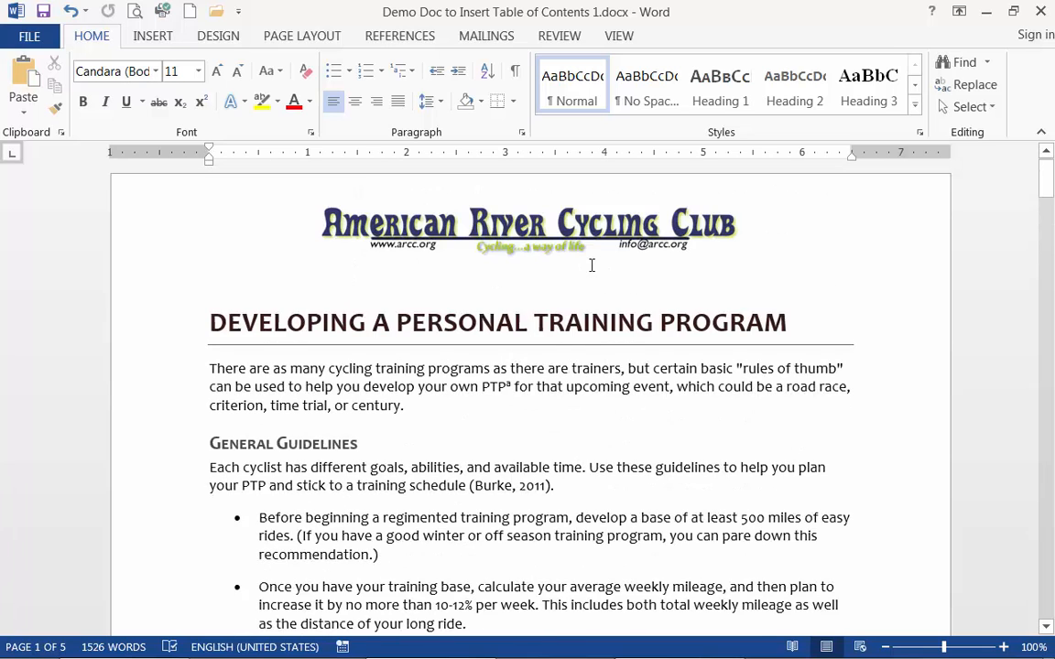
pyautogui.scroll(-3, 386, 488)
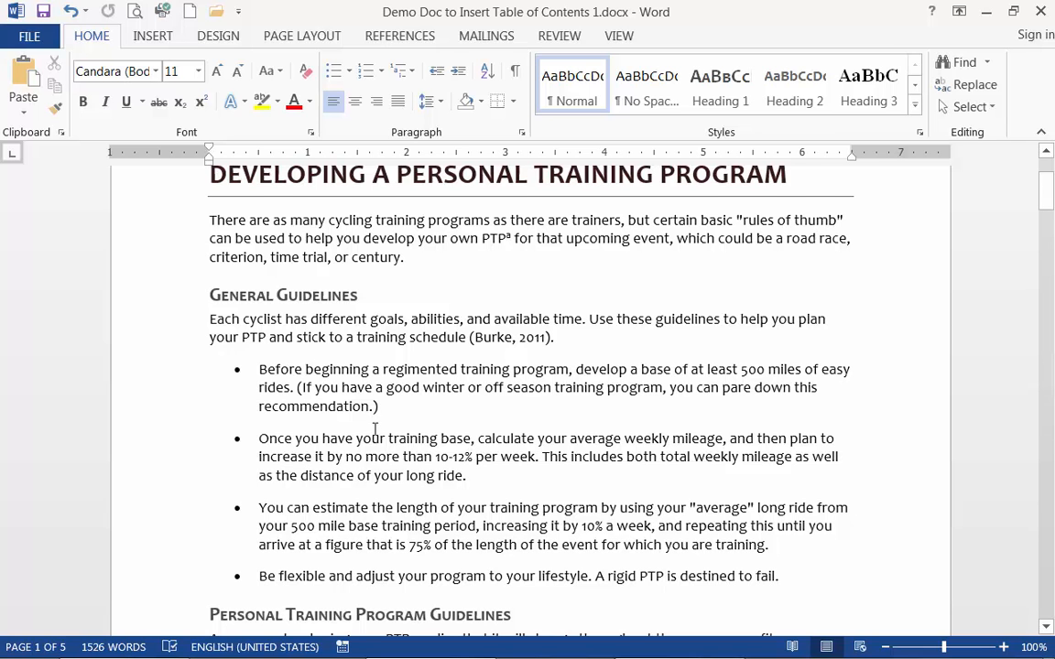
pyautogui.scroll(-6, 374, 423)
pyautogui.scroll(-2, 374, 430)
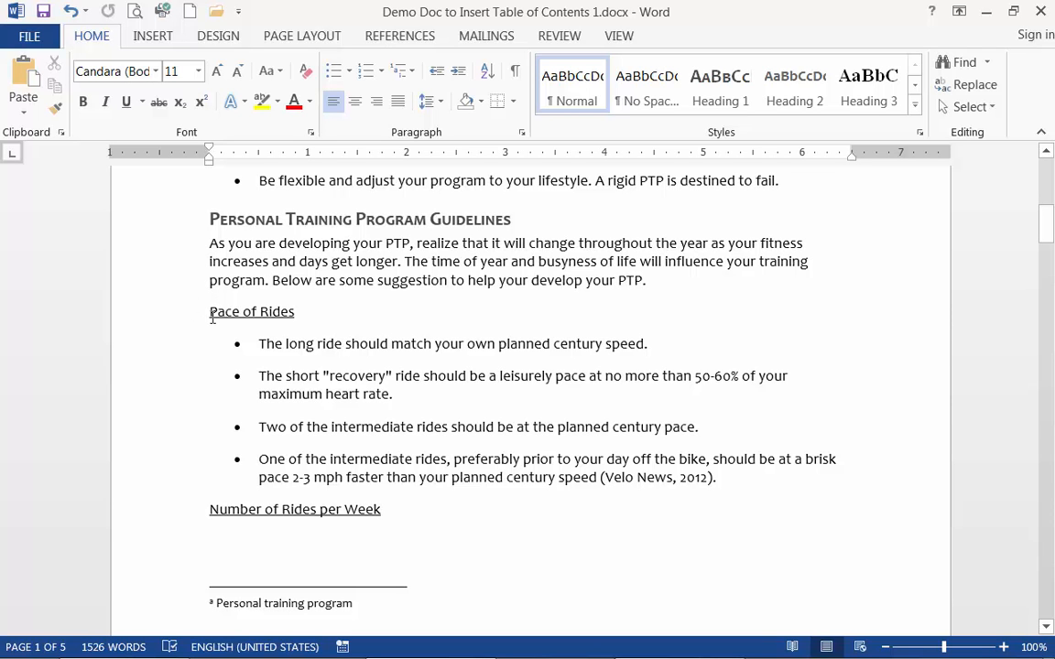
pyautogui.moveTo(218, 317); pyautogui.dragTo(292, 321)
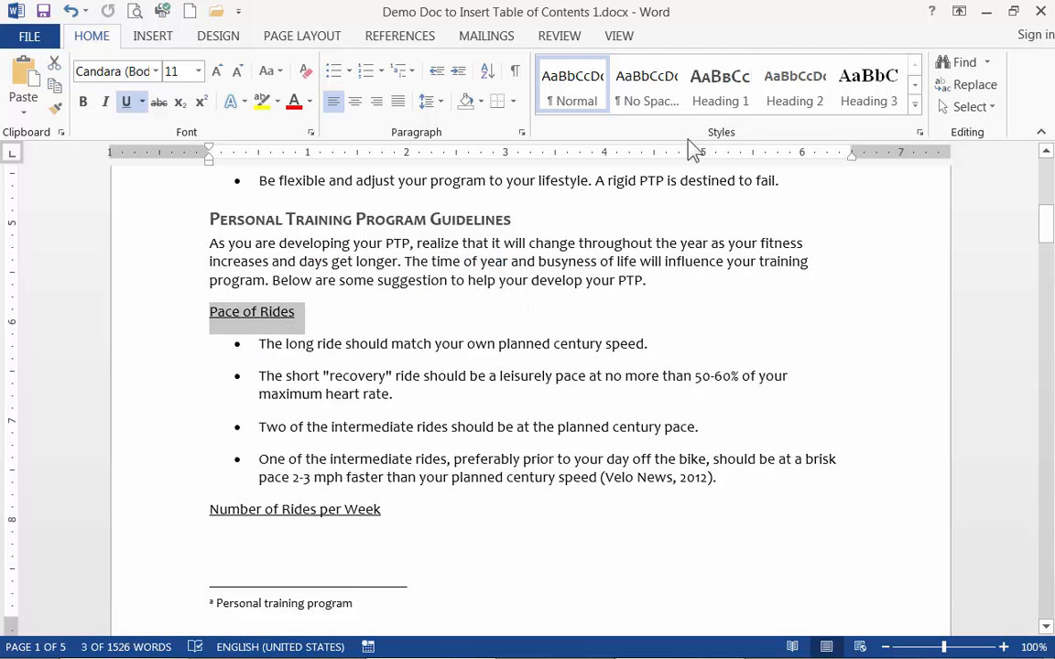
pyautogui.click(798, 89)
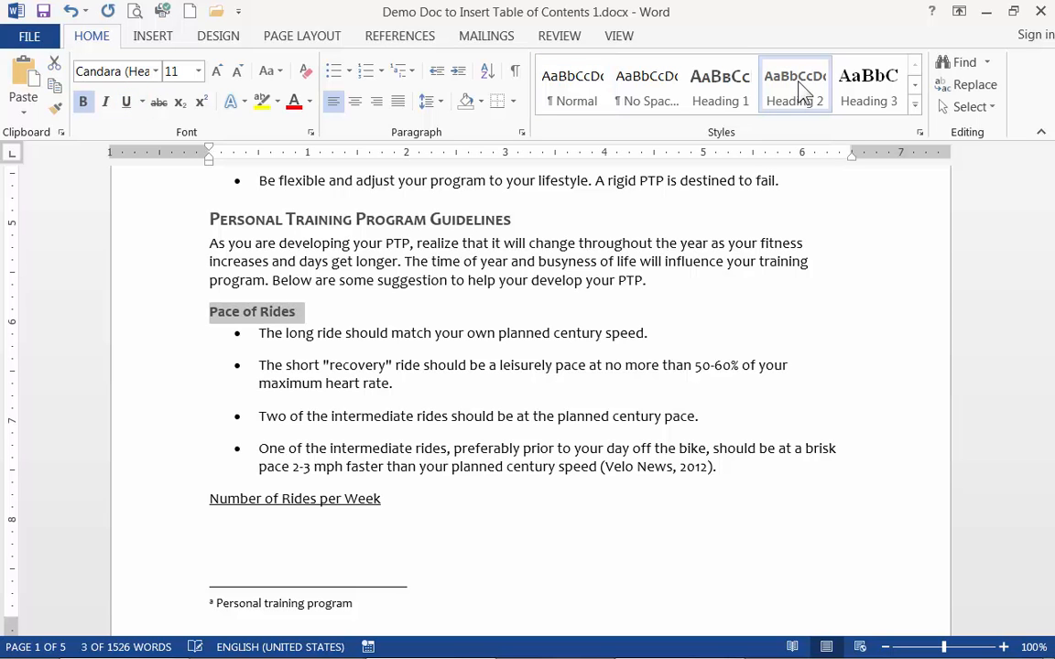
# Copy the "Pace of Rides" formatting with Format Painter, locked for repeated use, onto "Number of Rides per Week" and "Duration of Rides".
pyautogui.click(57, 110)
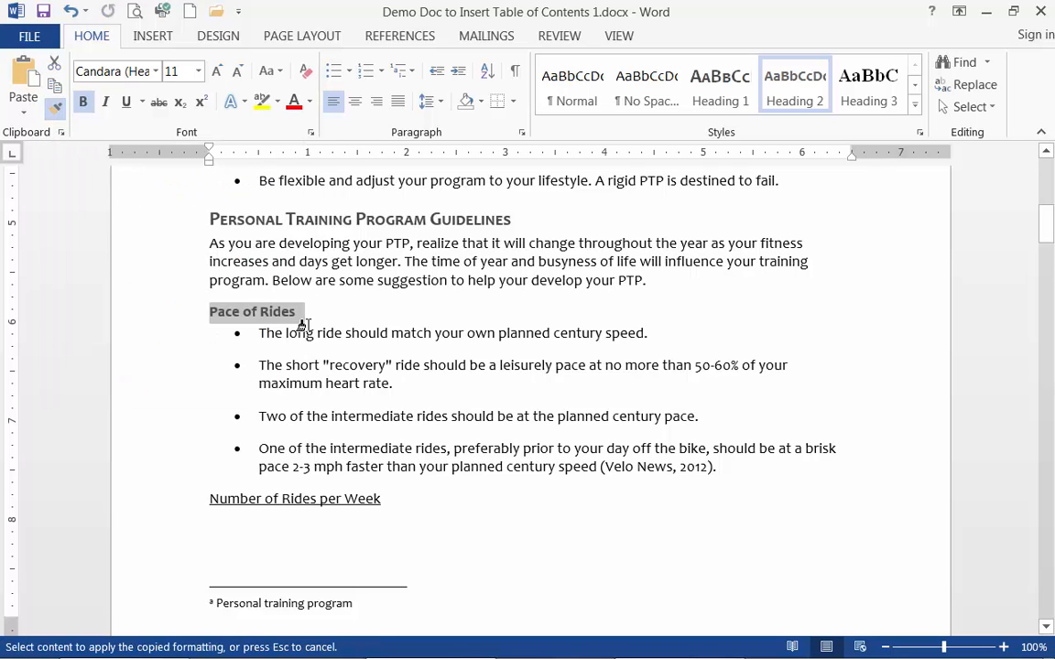
pyautogui.scroll(-1, 268, 366)
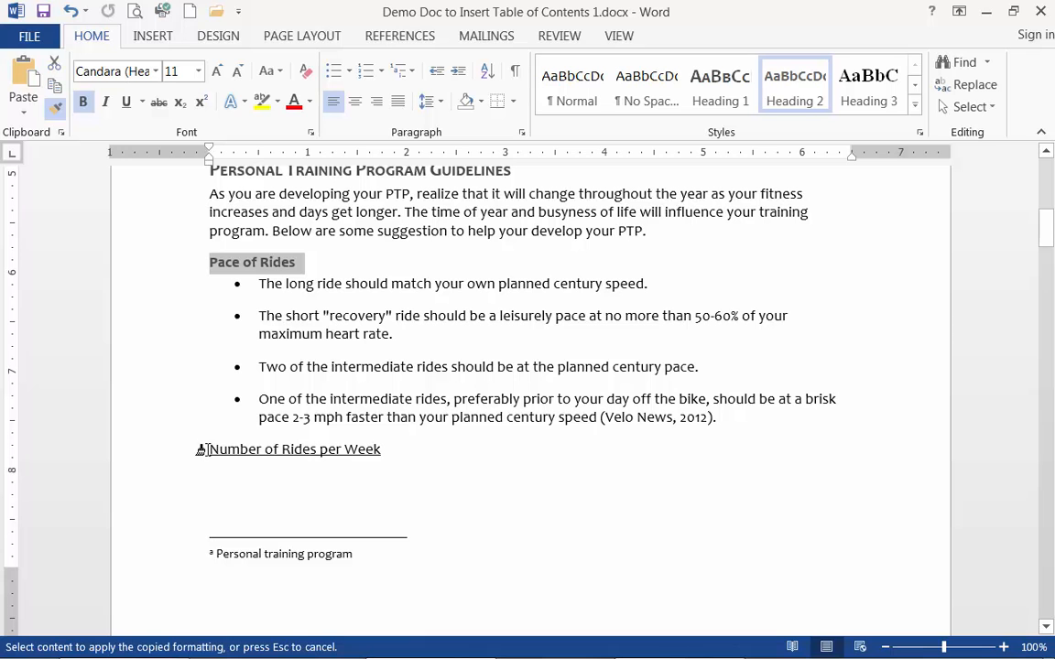
pyautogui.moveTo(199, 450); pyautogui.dragTo(394, 455)
pyautogui.scroll(-9, 390, 469)
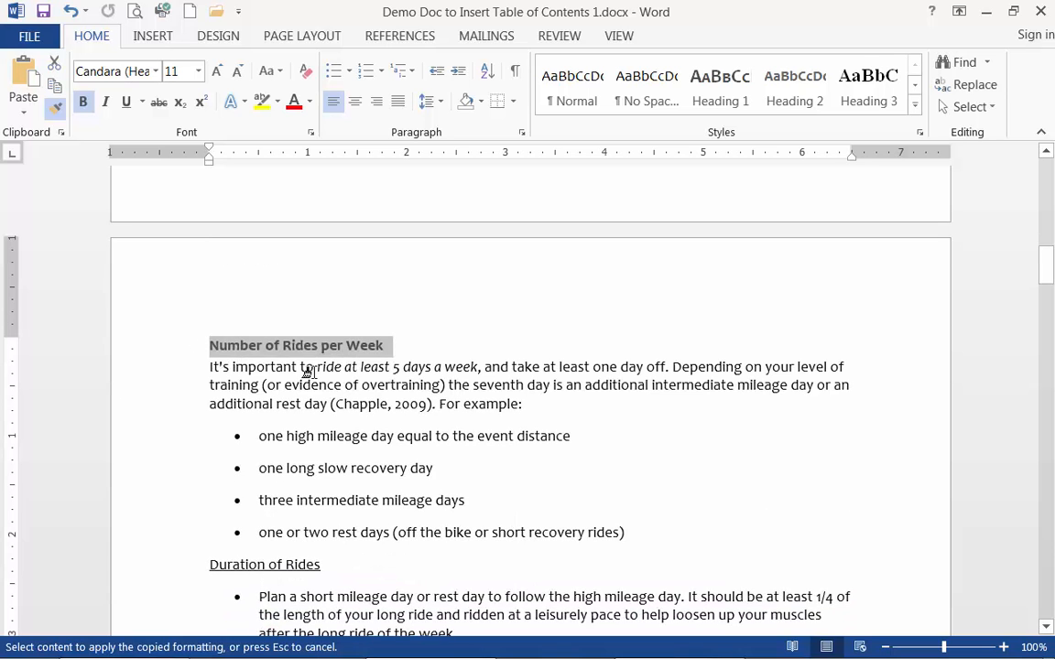
pyautogui.scroll(-4, 309, 372)
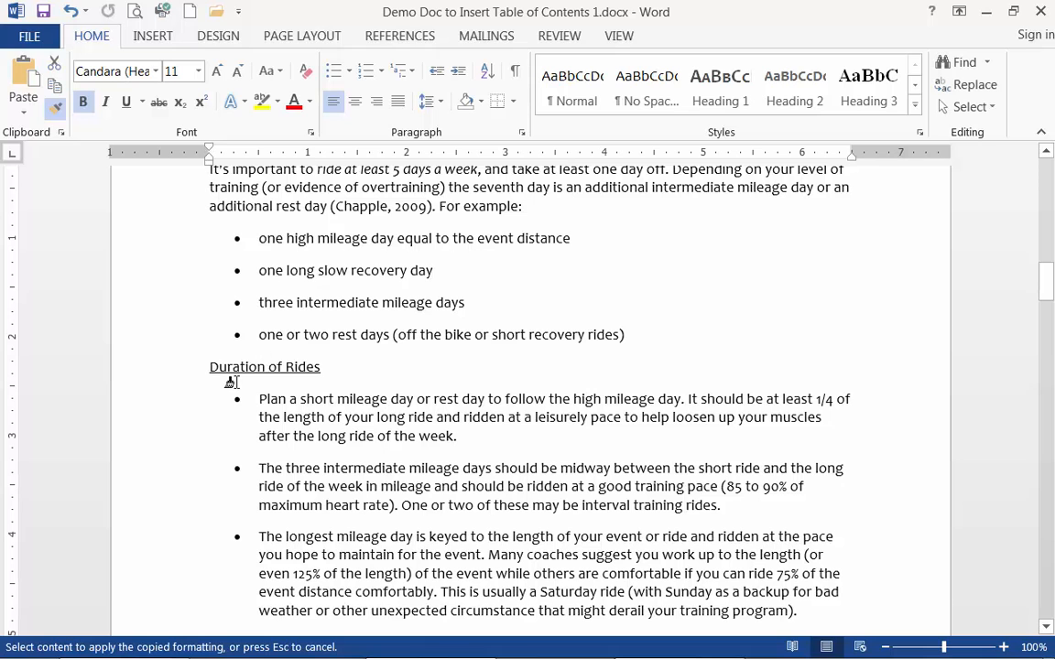
pyautogui.moveTo(322, 370); pyautogui.dragTo(210, 369)
# Paint the copied Heading 2 formatting onto the "Distance for Long Rides" and "Suggestions for Long Rides" subheadings.
pyautogui.scroll(-3, 285, 414)
pyautogui.scroll(-6, 293, 423)
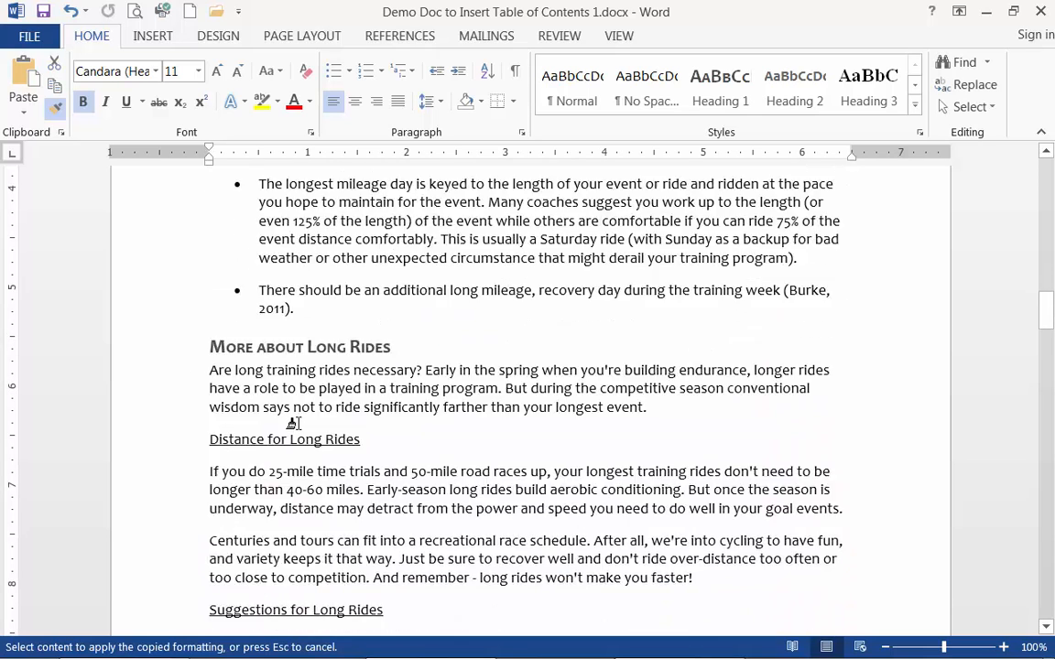
pyautogui.moveTo(359, 337); pyautogui.dragTo(210, 337)
pyautogui.moveTo(379, 495)
pyautogui.mouseDown()
pyautogui.moveTo(233, 496)
pyautogui.moveTo(259, 502)
pyautogui.mouseUp()
# Paint the copied Heading 2 formatting onto the "Sample Session" and "Other Heart Rate Factors" subheadings.
pyautogui.scroll(-12, 284, 499)
pyautogui.scroll(-1, 279, 499)
pyautogui.moveTo(308, 358)
pyautogui.mouseDown()
pyautogui.moveTo(233, 356)
pyautogui.moveTo(236, 371)
pyautogui.mouseUp()
pyautogui.scroll(-8, 380, 328)
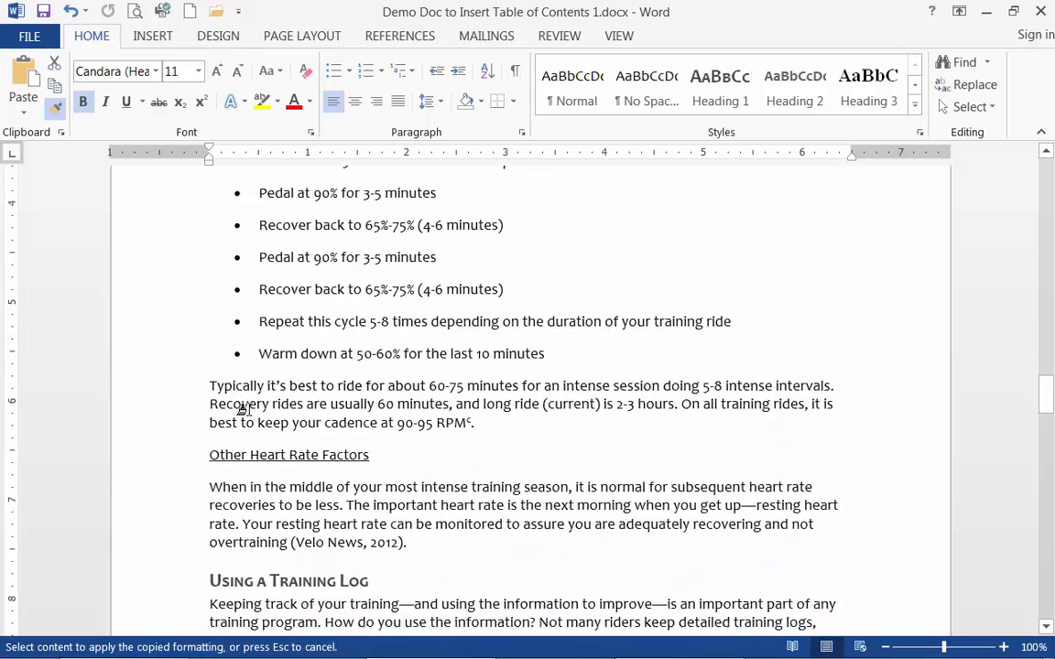
pyautogui.moveTo(380, 328); pyautogui.dragTo(216, 330)
# Paint the copied formatting onto "Suggestions for Using a Training Log", check the remaining pages for subheadings, and turn Format Painter off.
pyautogui.scroll(-3, 348, 438)
pyautogui.scroll(-12, 343, 440)
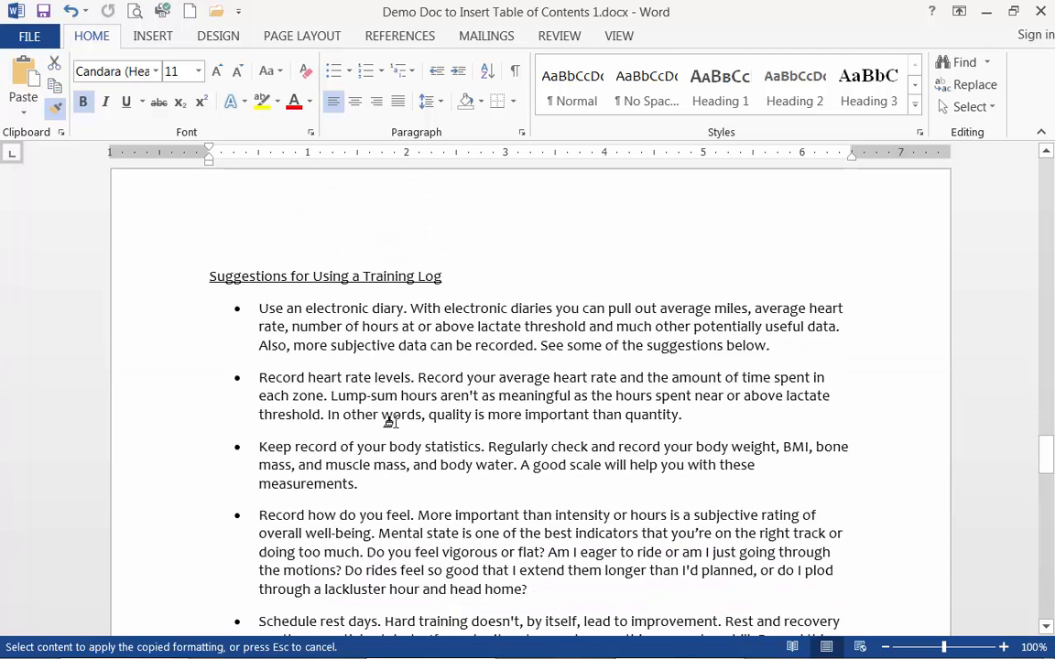
pyautogui.moveTo(448, 279); pyautogui.dragTo(209, 277)
pyautogui.scroll(-2, 354, 370)
pyautogui.scroll(-10, 353, 375)
pyautogui.scroll(15, 362, 372)
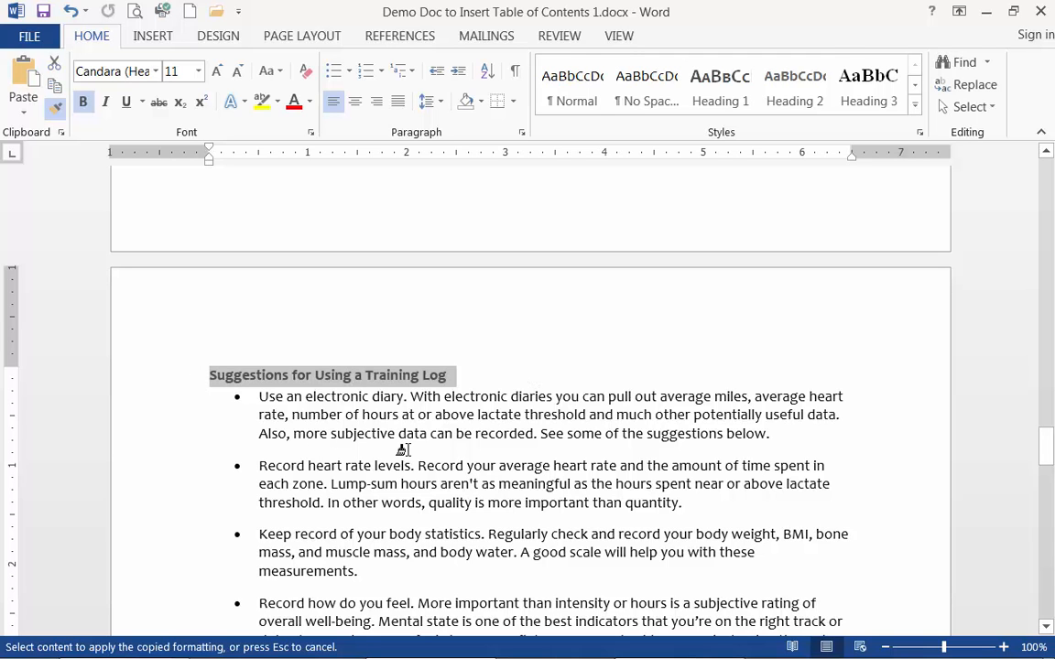
pyautogui.press('Escape')
# Insert a page break before the title "Developing a Personal Training Program" to create a blank first page.
pyautogui.moveTo(1046, 444); pyautogui.dragTo(1047, 156)
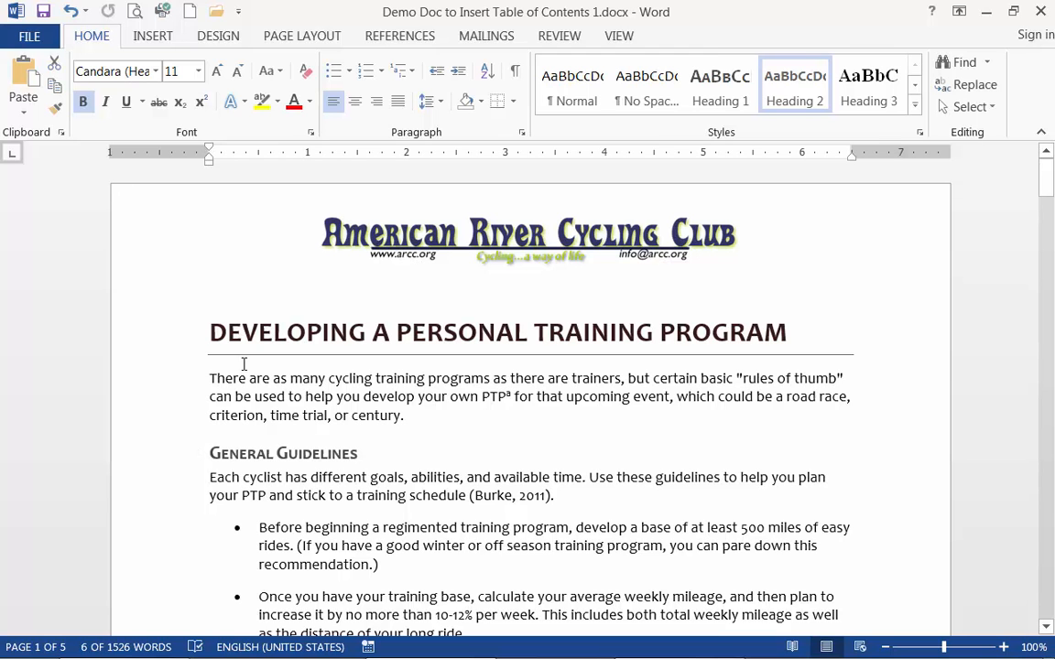
pyautogui.click(213, 335)
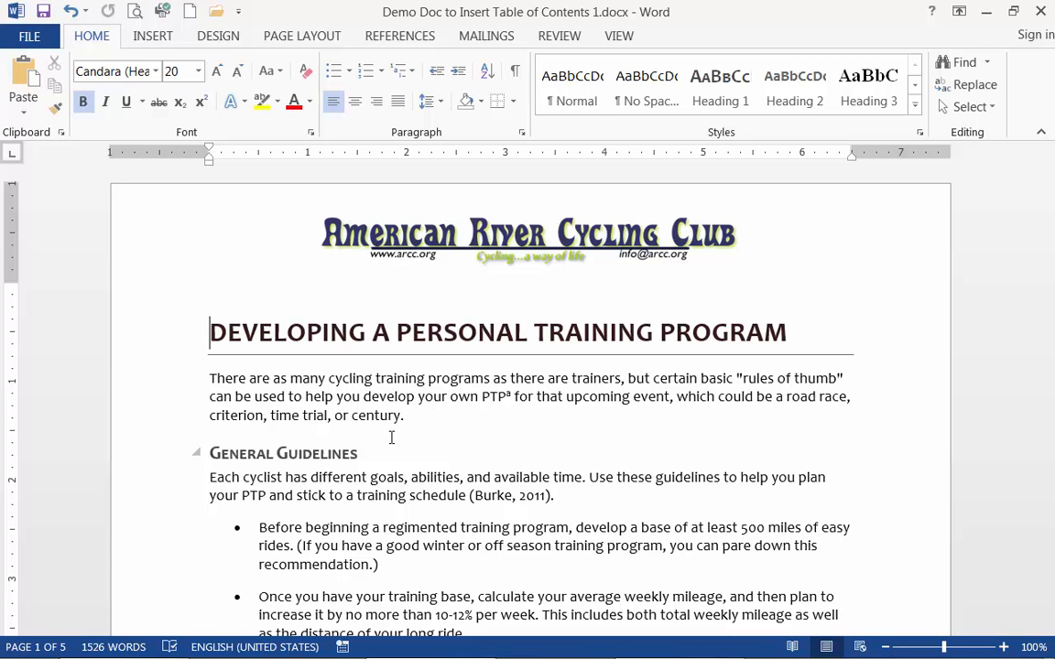
pyautogui.hotkey('ctrl', 'Return')
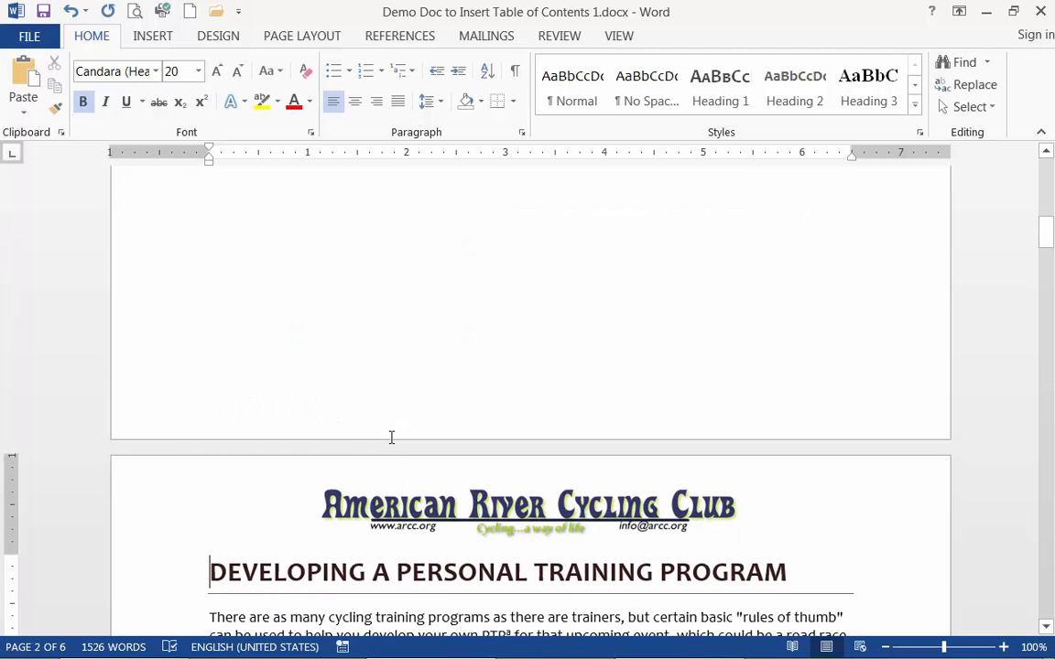
pyautogui.scroll(-3, 391, 438)
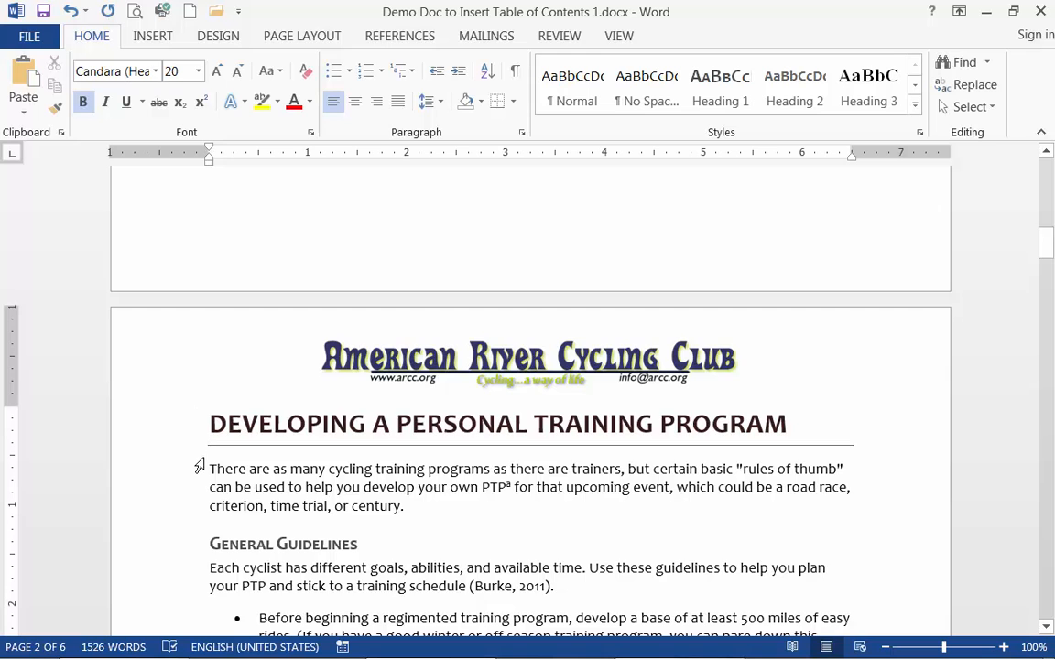
pyautogui.scroll(20, 297, 318)
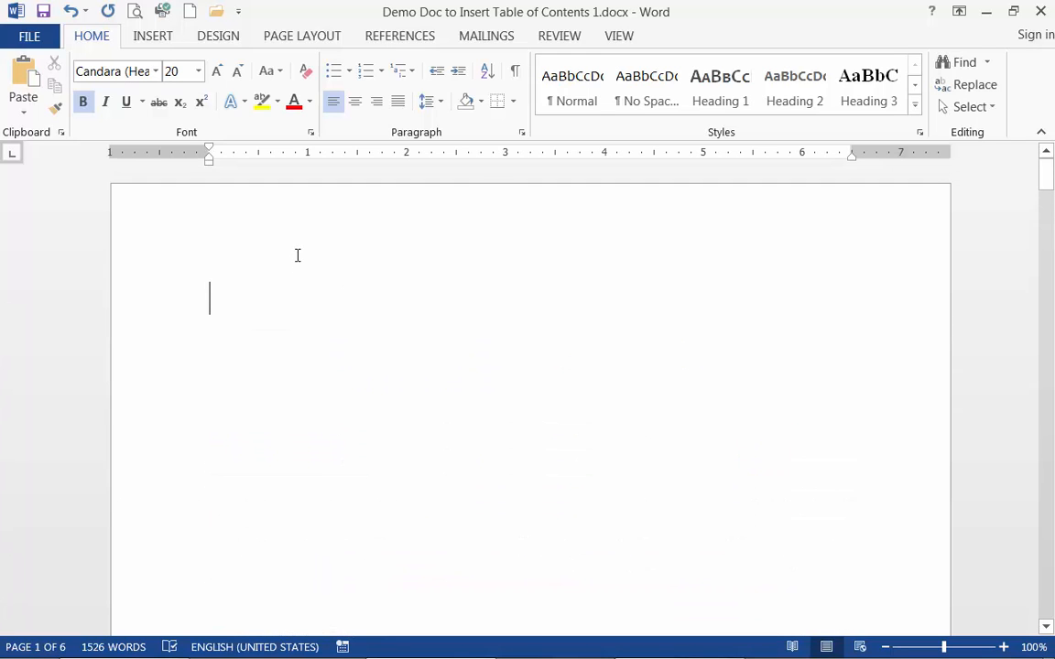
# Insert the built-in Automatic Table 1 table of contents at the start of the blank first page.
pyautogui.click(217, 281)
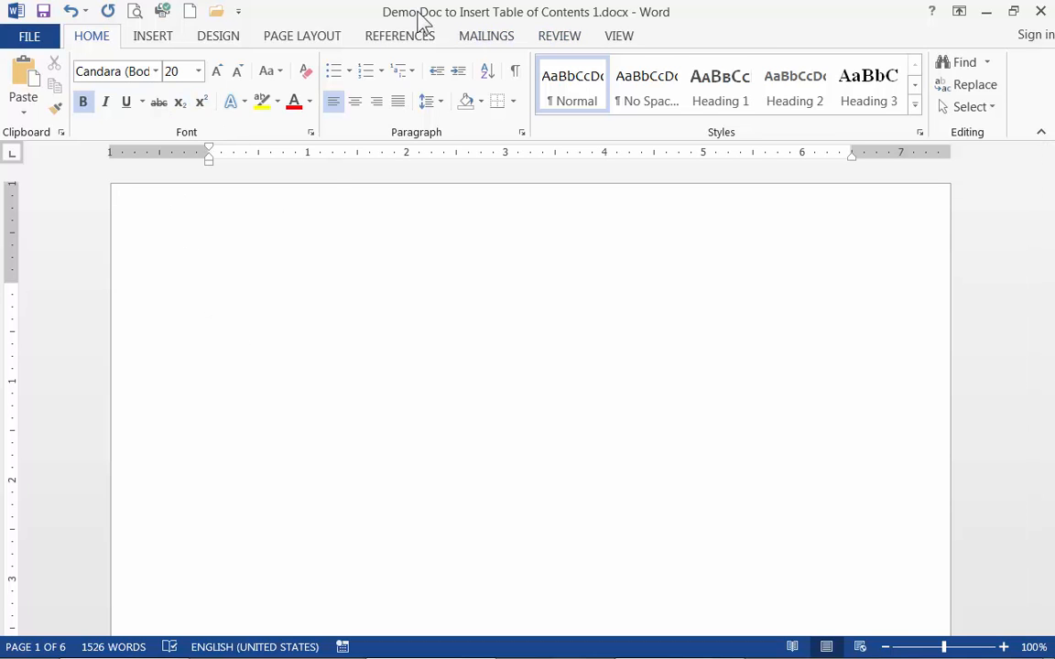
pyautogui.click(394, 42)
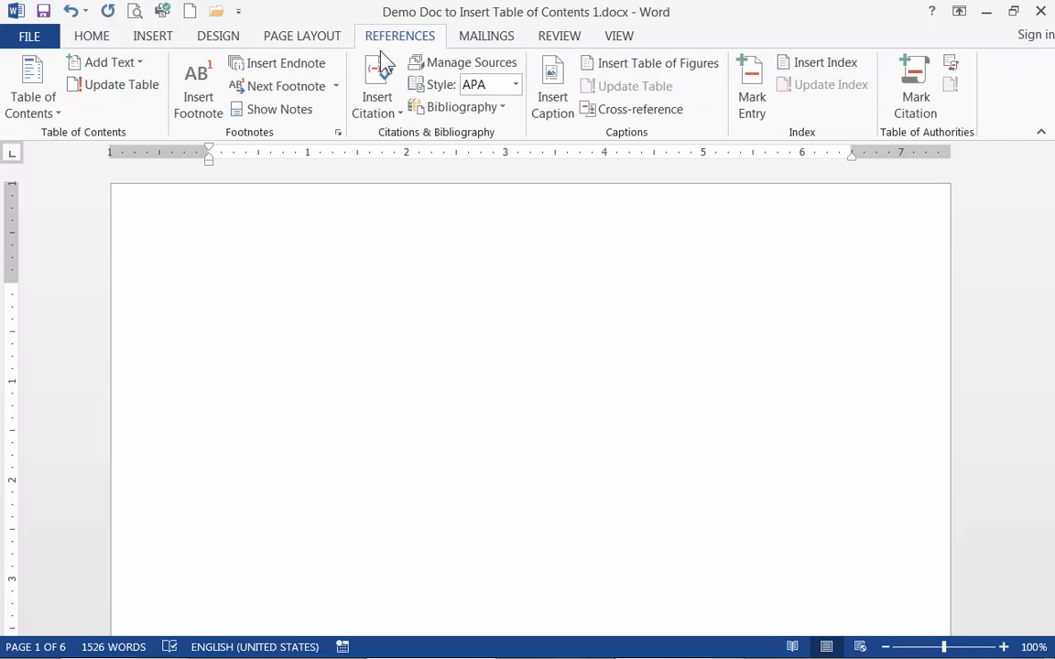
pyautogui.click(30, 114)
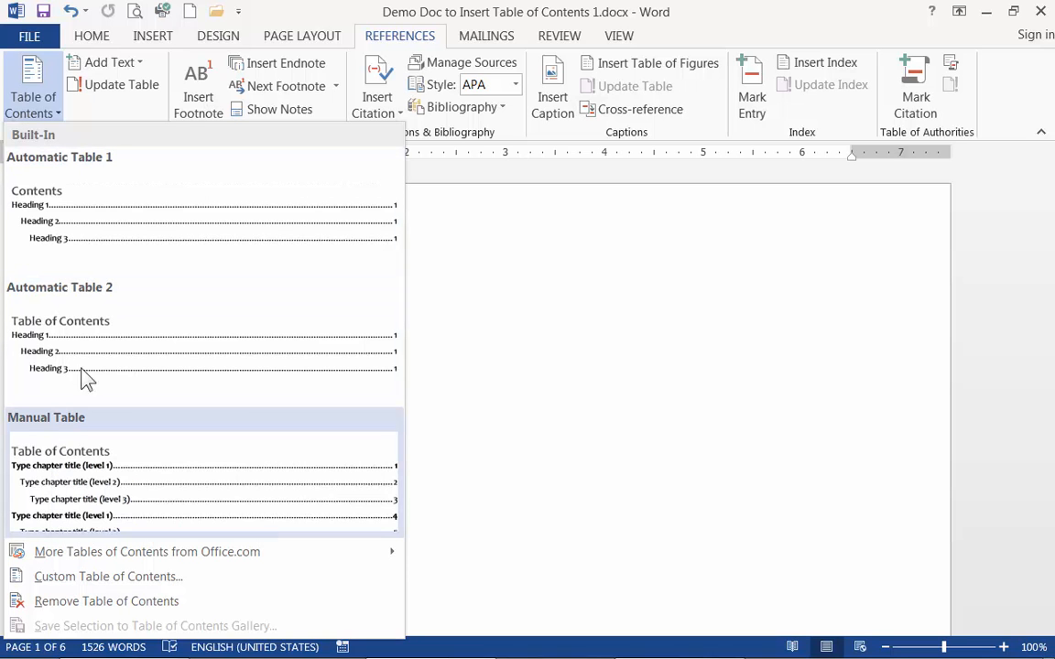
pyautogui.click(40, 209)
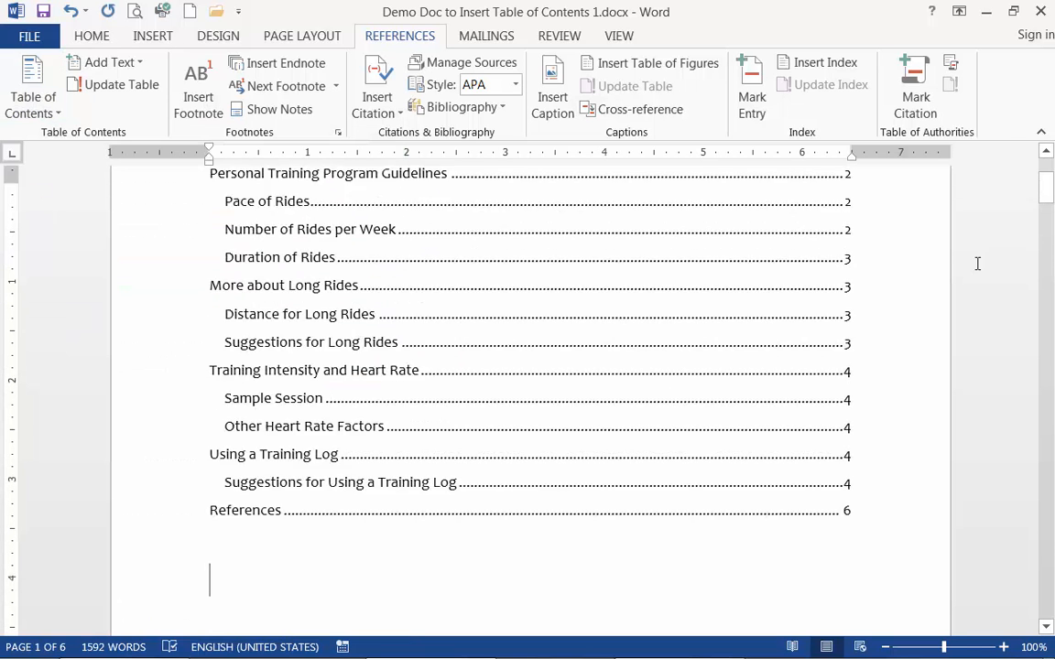
# Examine the entries, heading levels and page numbers in the inserted table of contents.
pyautogui.scroll(5, 980, 259)
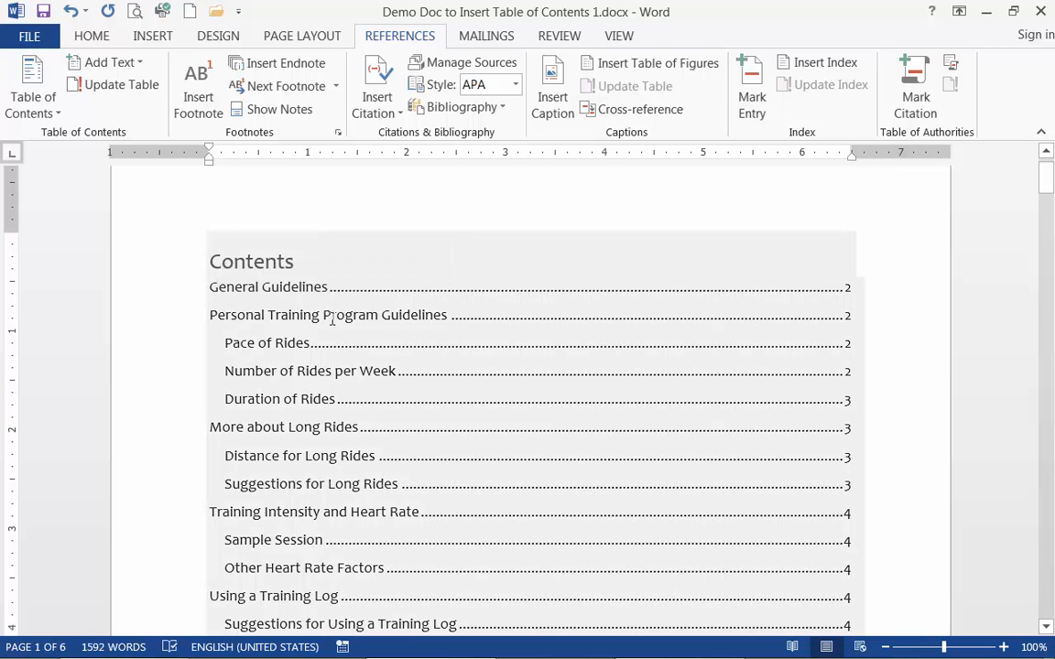
pyautogui.click(255, 259)
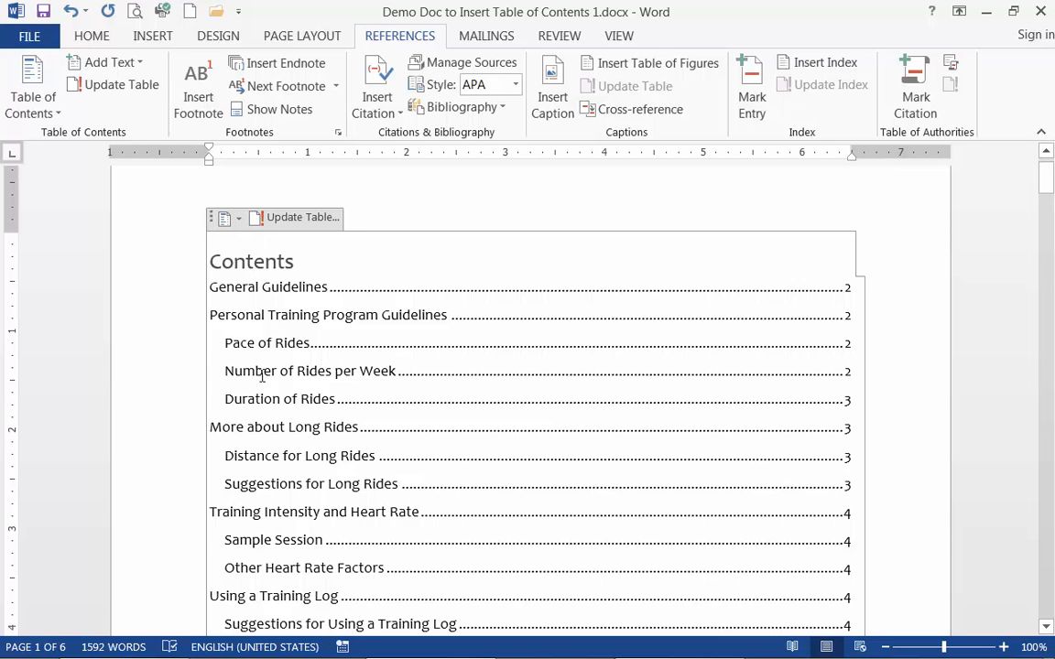
pyautogui.scroll(-3, 348, 509)
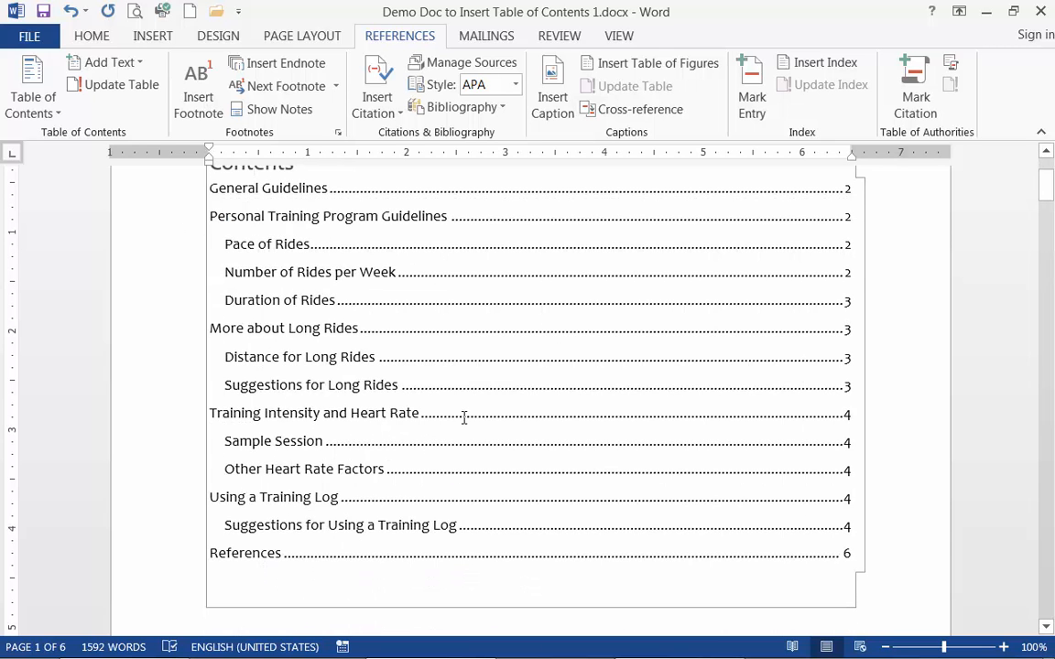
pyautogui.scroll(1, 977, 429)
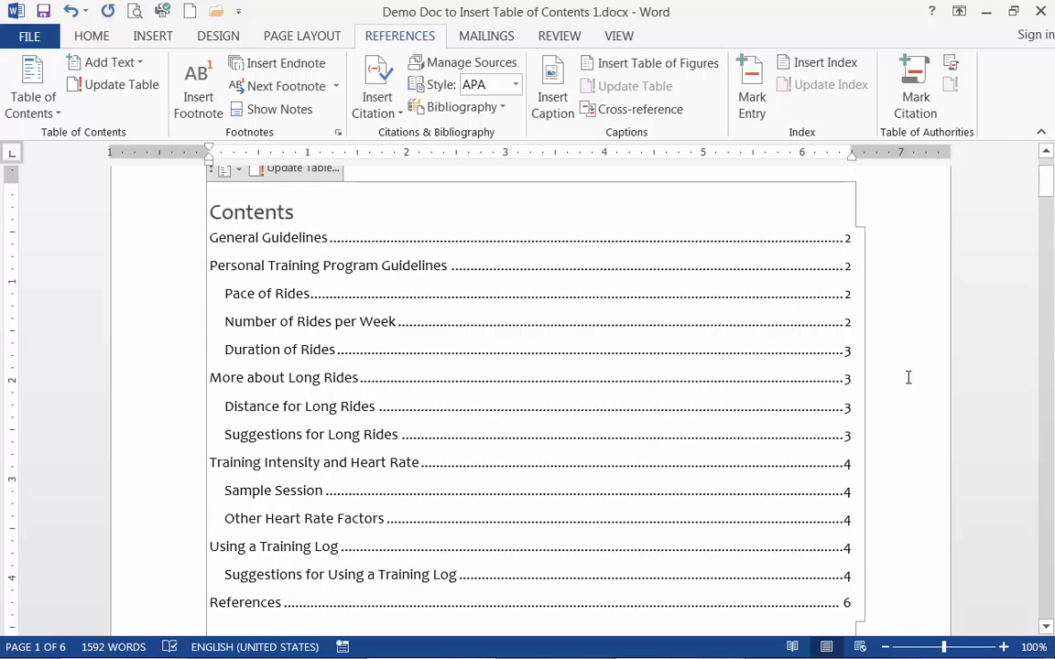
pyautogui.scroll(1, 882, 363)
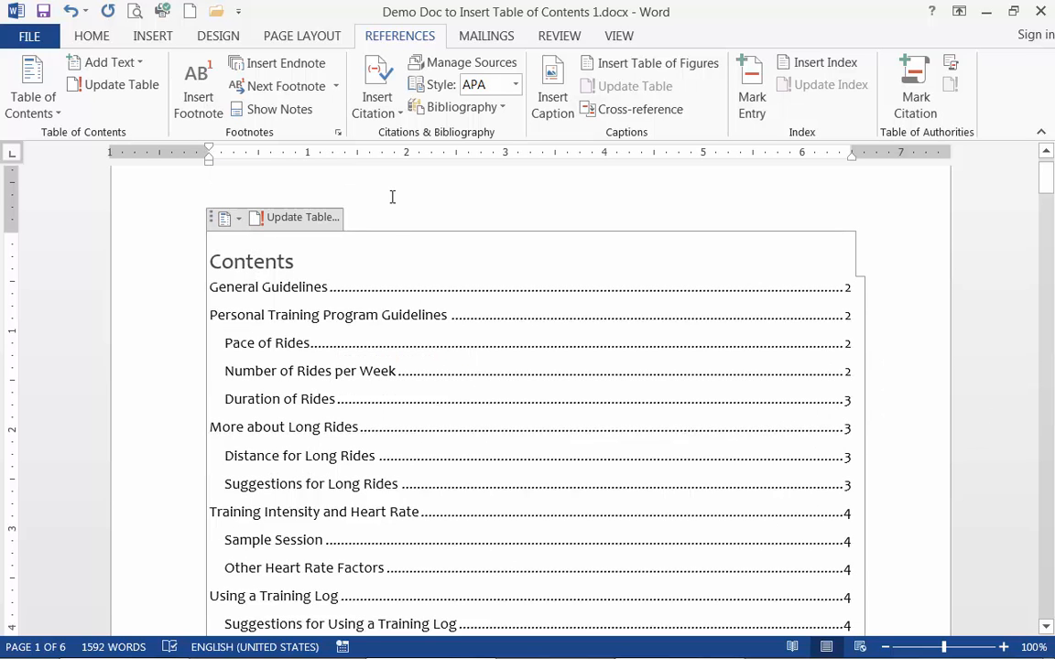
pyautogui.scroll(1, 380, 191)
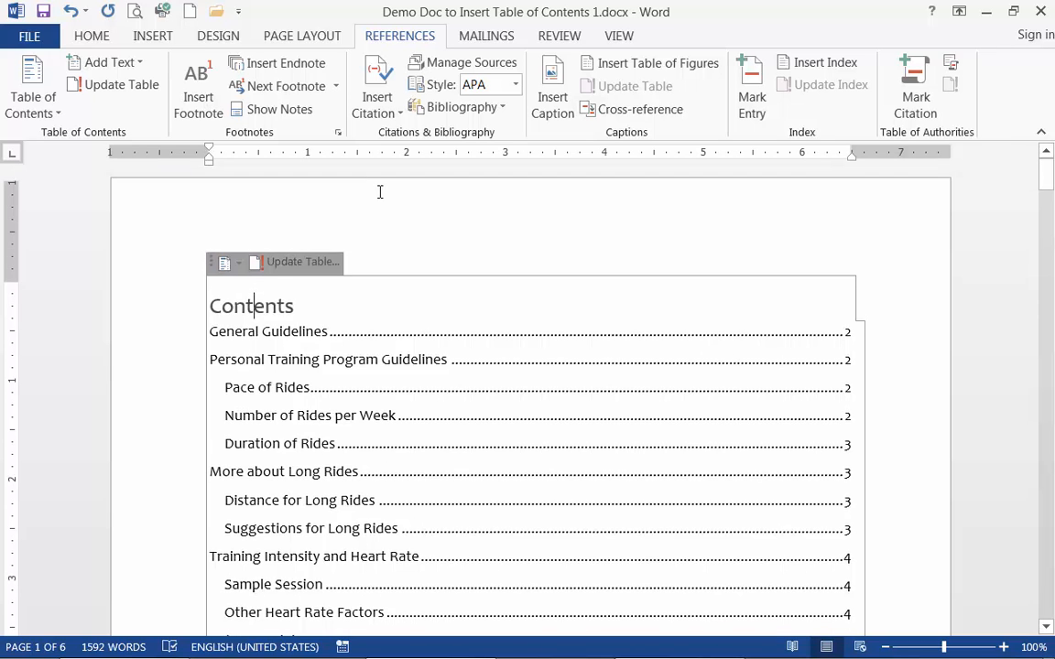
pyautogui.click(313, 362)
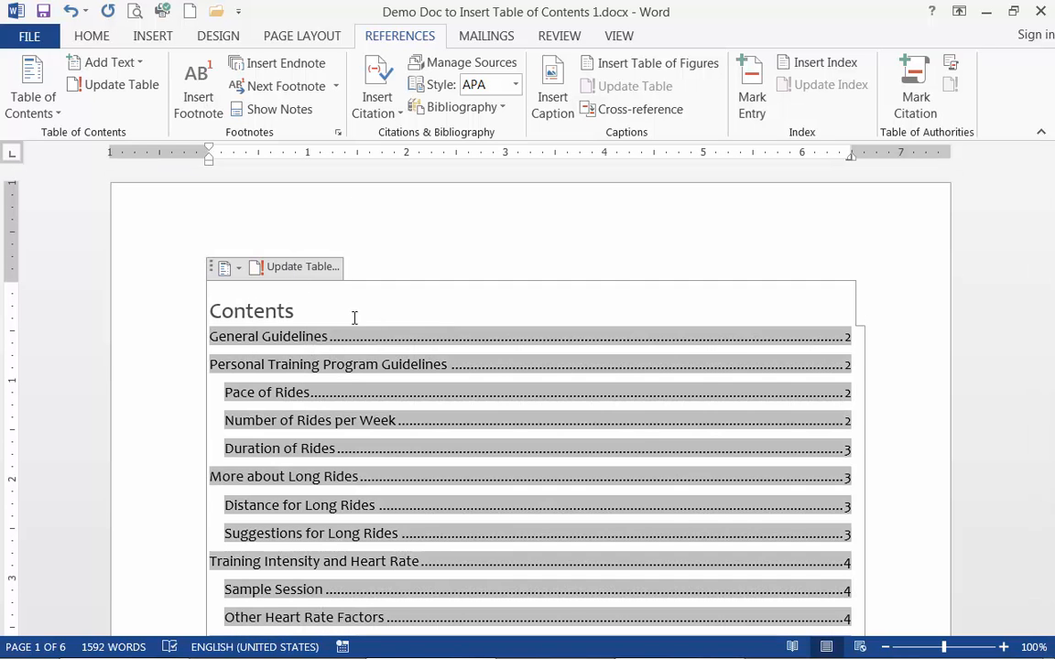
pyautogui.click(330, 316)
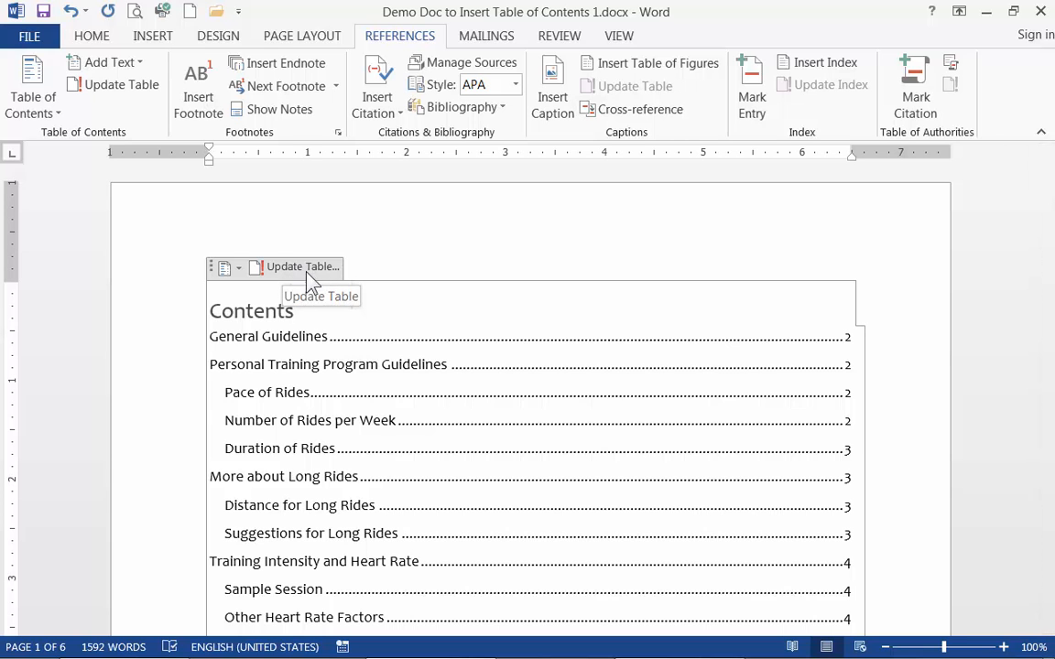
# Update the entire table of contents rather than only its page numbers.
pyautogui.click(307, 270)
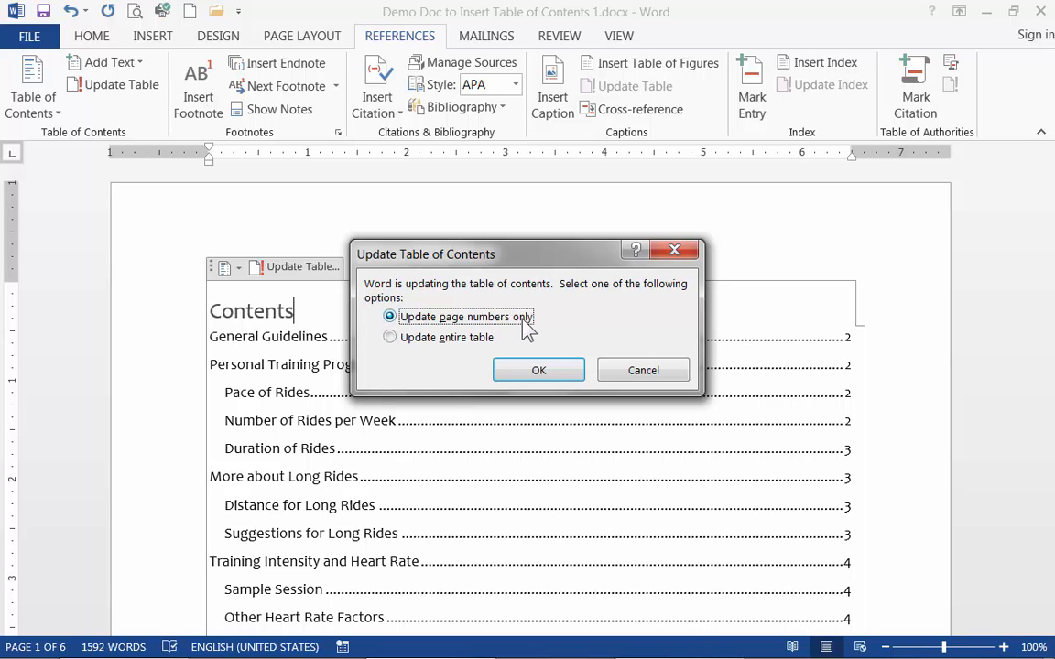
pyautogui.click(391, 338)
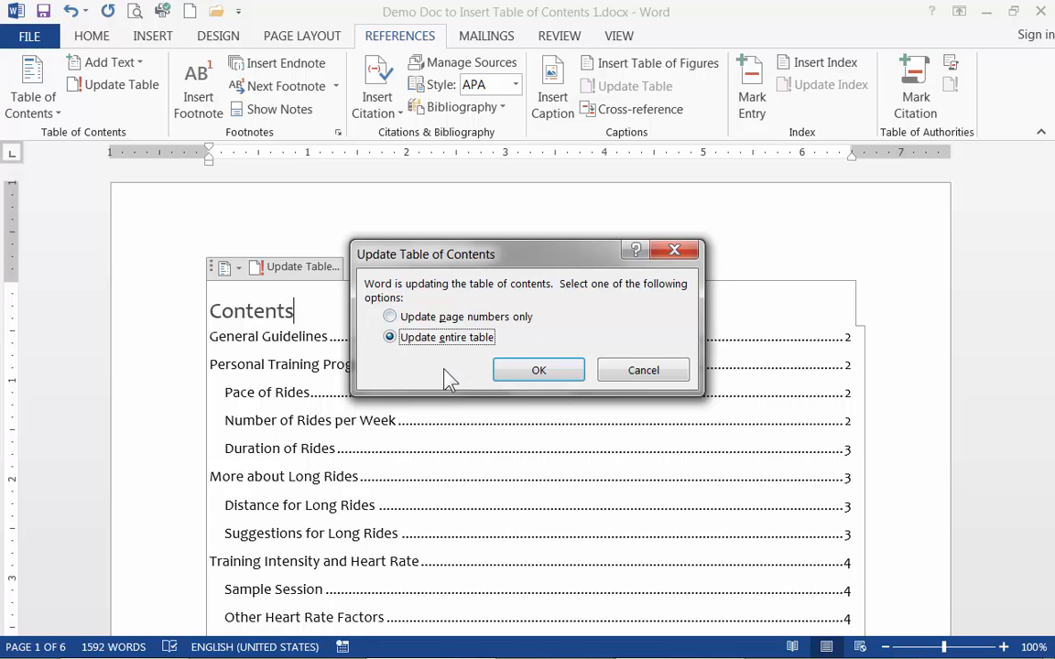
pyautogui.click(515, 372)
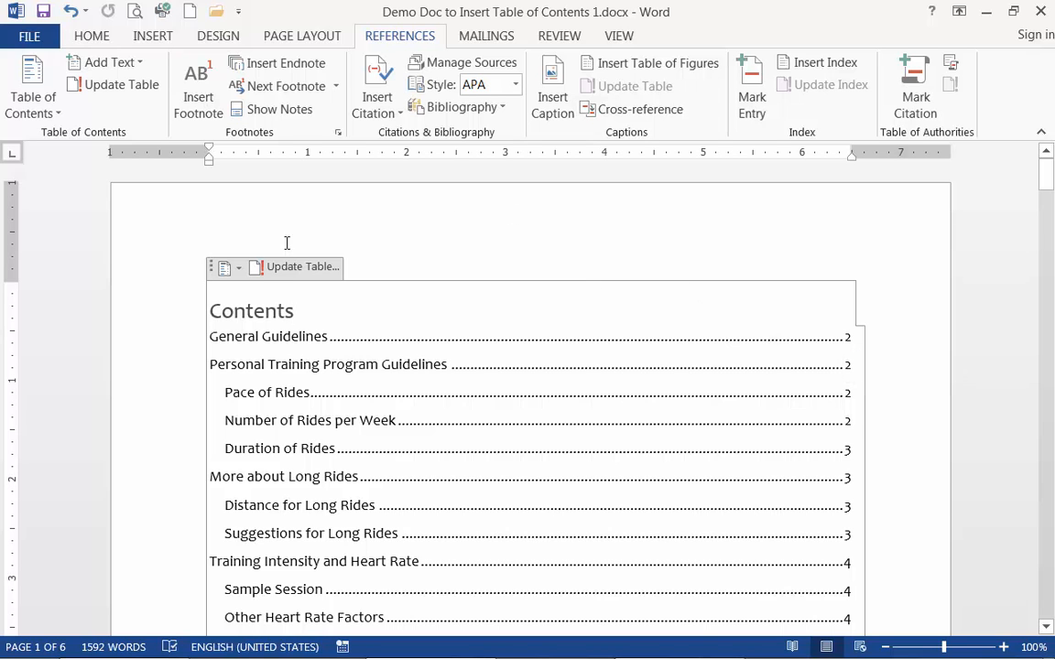
pyautogui.click(238, 270)
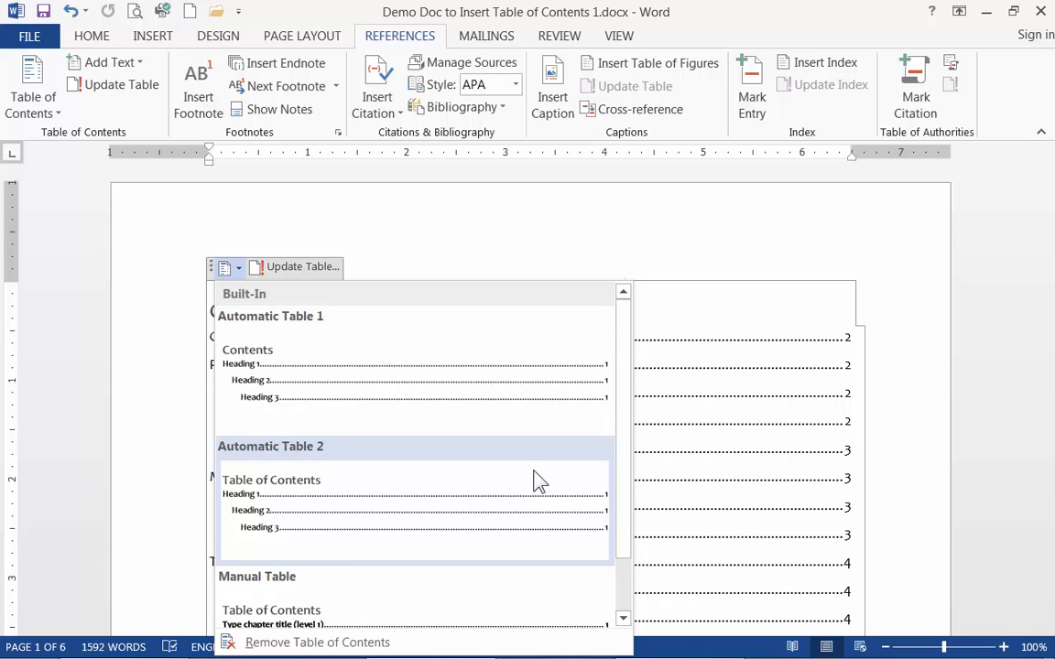
pyautogui.scroll(-1, 538, 482)
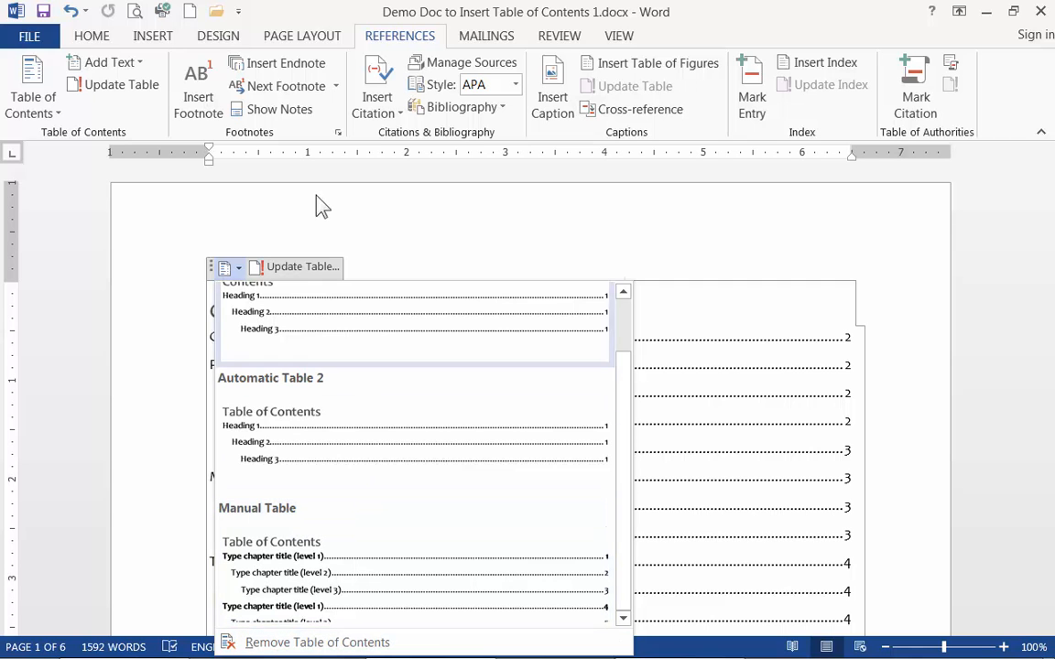
pyautogui.click(709, 236)
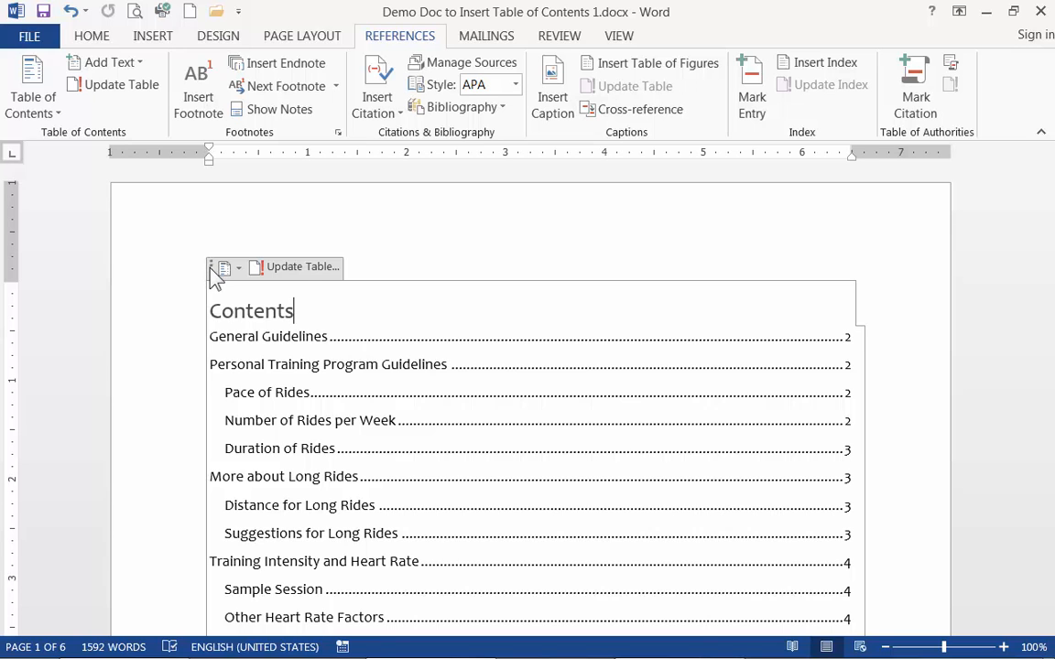
# Format the entire table of contents, including its Contents title, in red Brush Script Std.
pyautogui.click(210, 271)
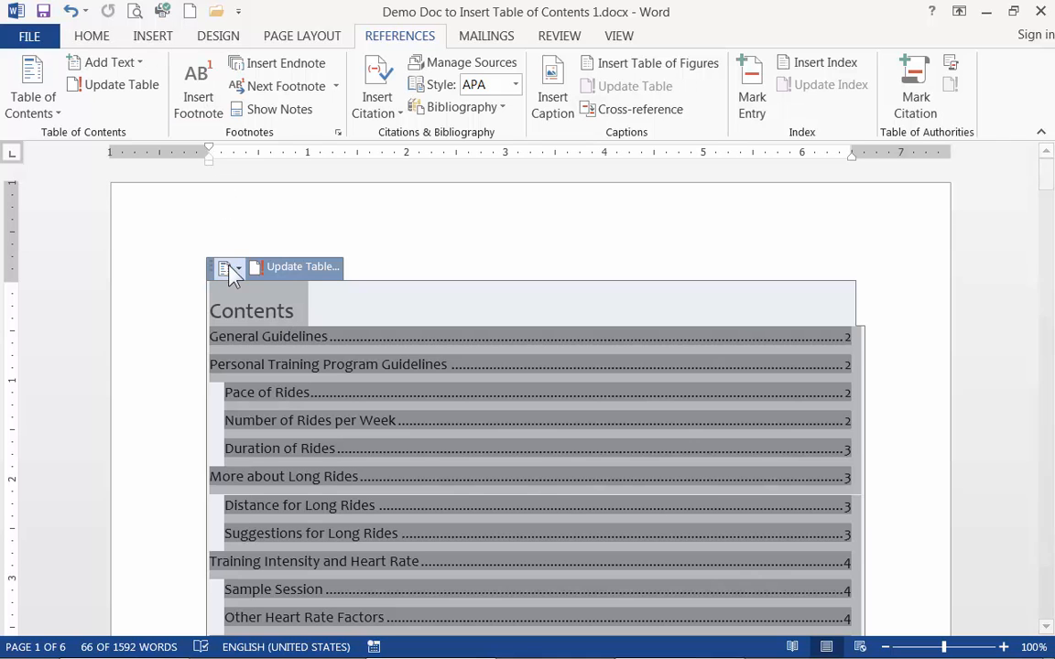
pyautogui.click(91, 42)
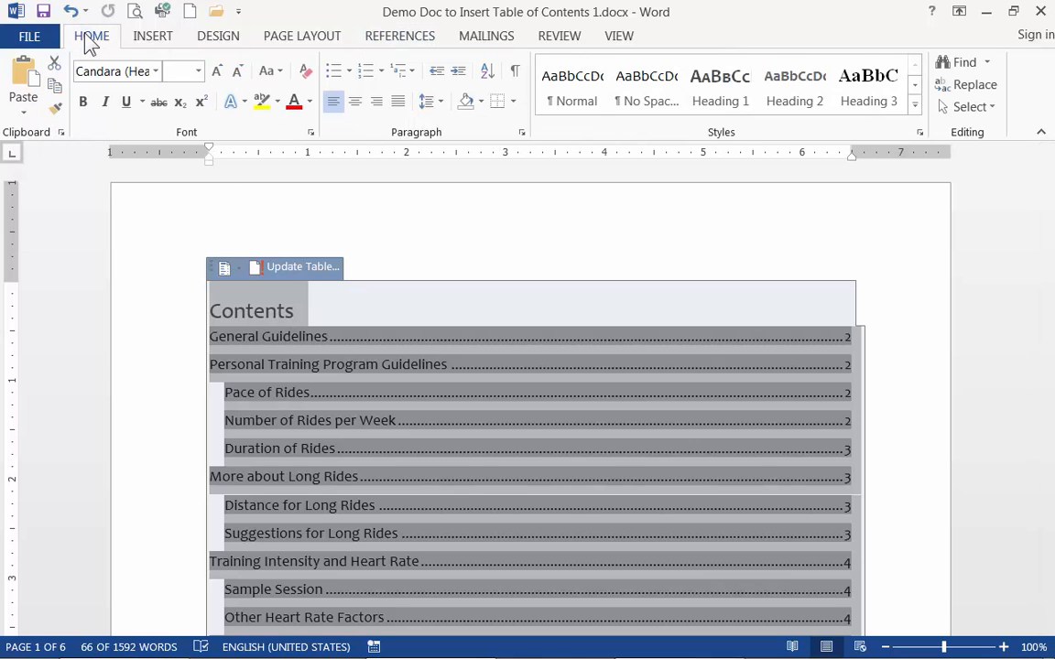
pyautogui.click(157, 72)
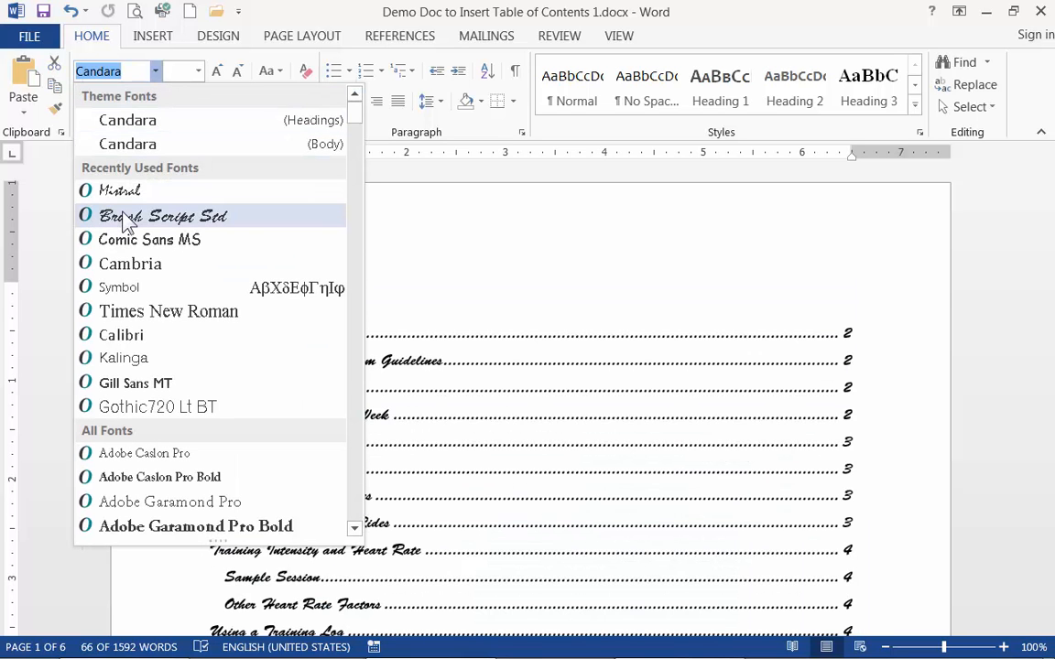
pyautogui.click(146, 216)
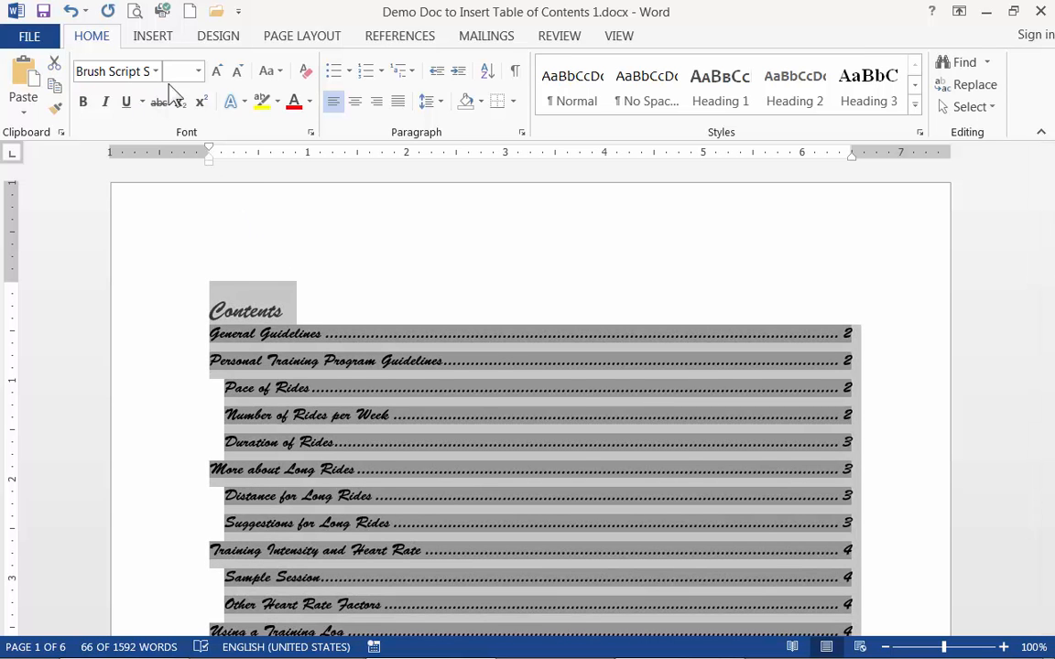
pyautogui.click(300, 108)
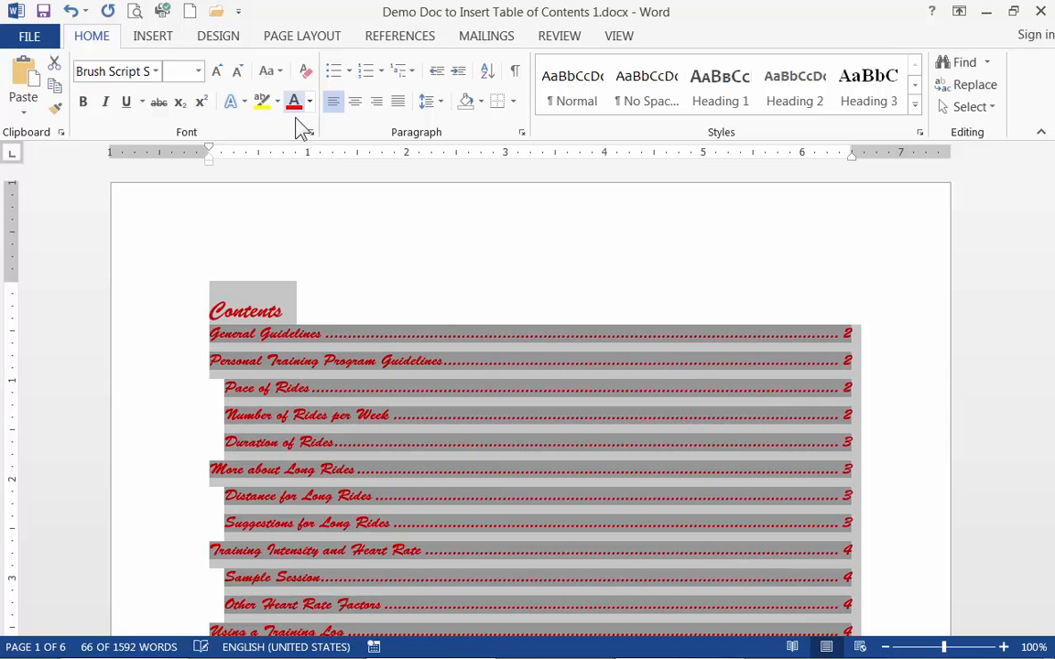
pyautogui.click(911, 264)
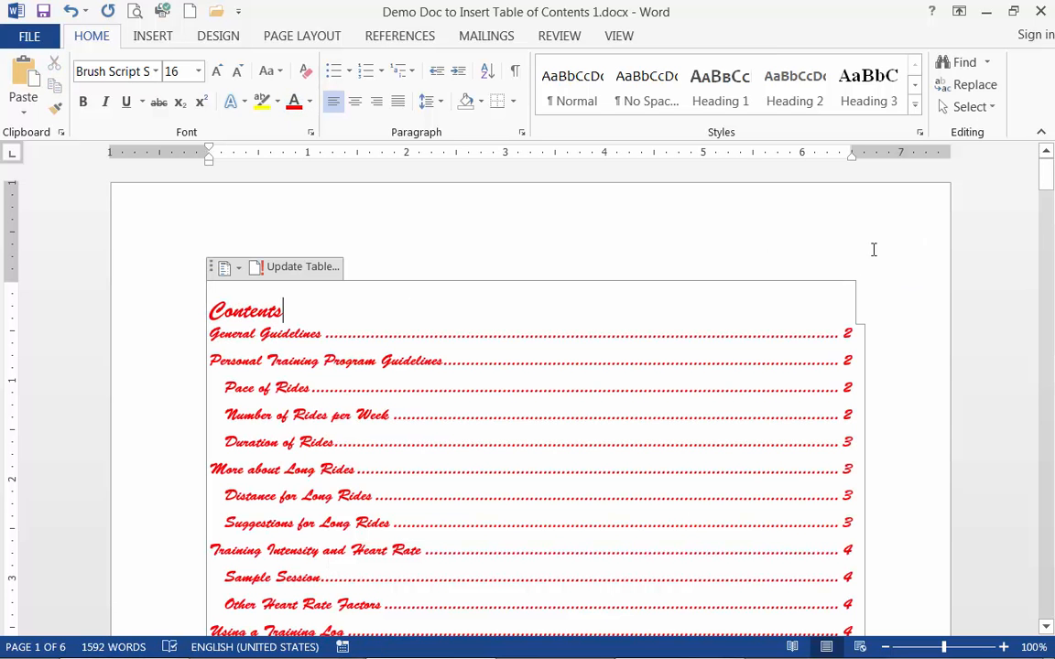
pyautogui.scroll(-3, 990, 304)
pyautogui.scroll(-1, 989, 304)
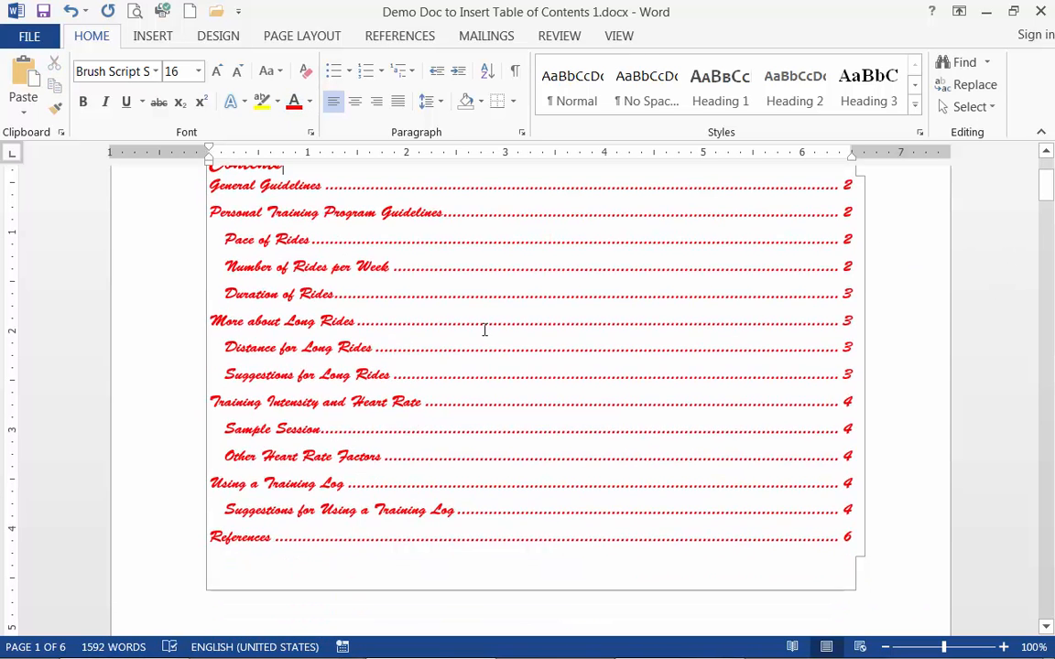
pyautogui.scroll(3, 312, 339)
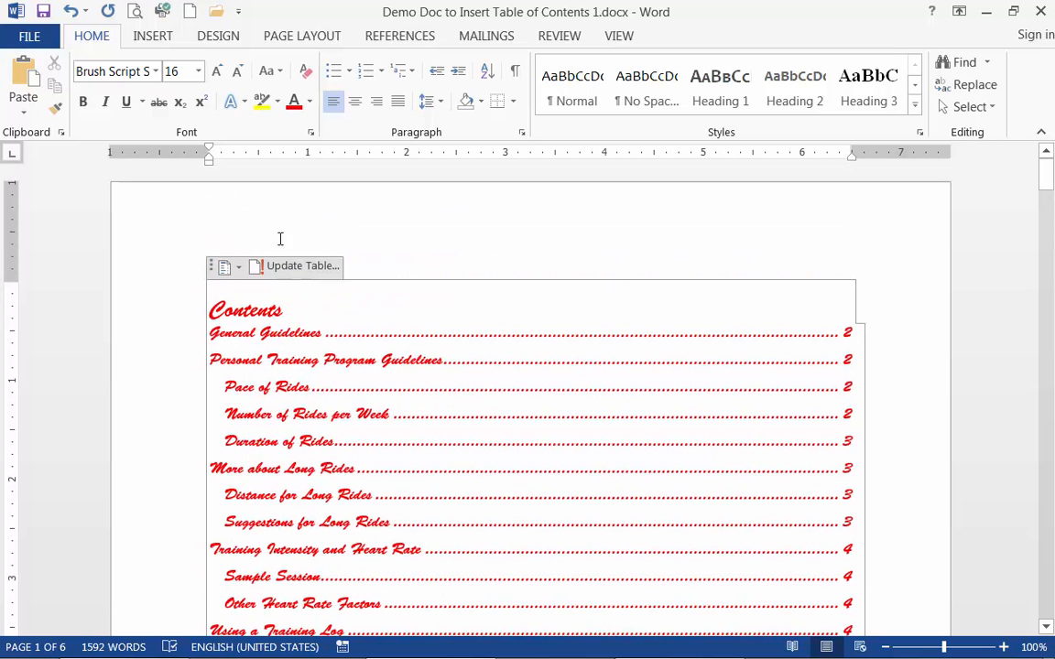
pyautogui.click(214, 267)
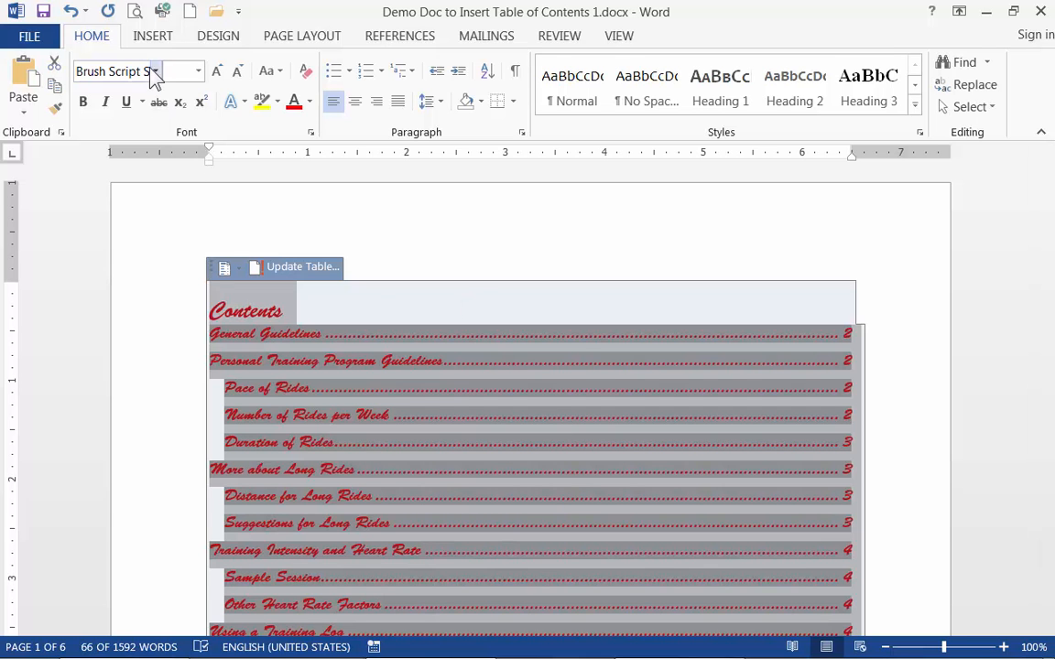
pyautogui.click(764, 235)
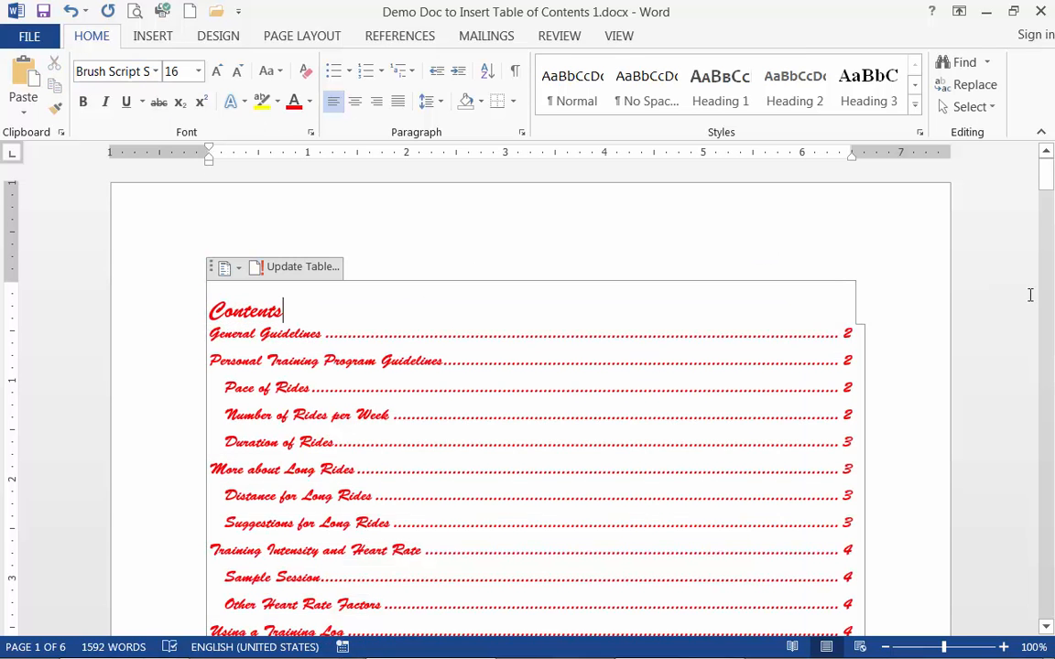
# Follow the "More about Long Rides" link in the table of contents to its section in the document.
pyautogui.moveTo(1046, 171); pyautogui.dragTo(1047, 188)
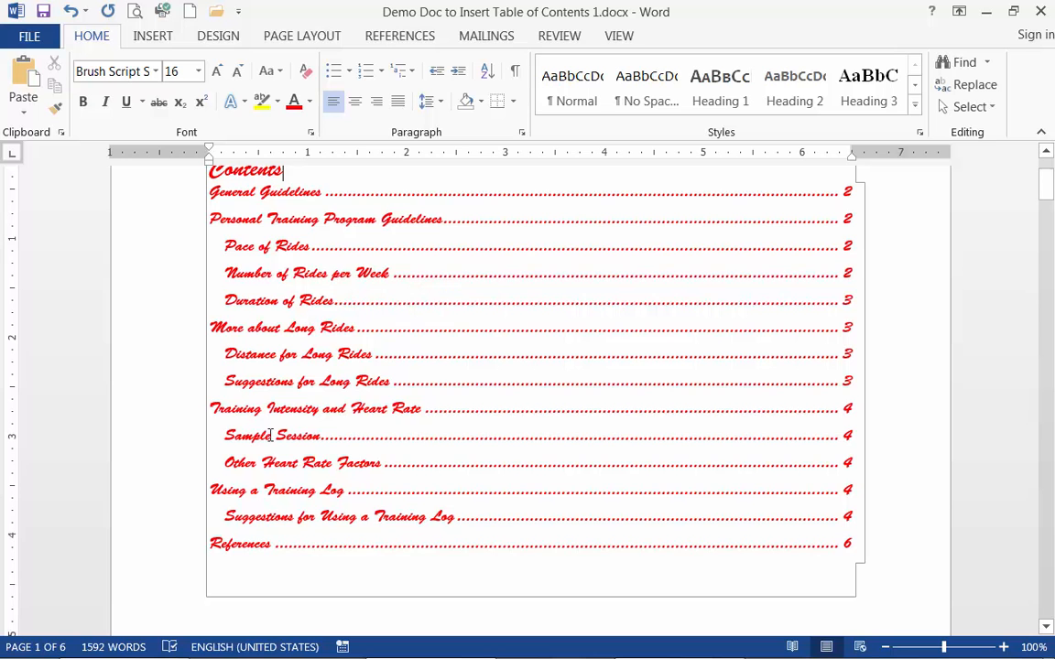
pyautogui.scroll(1, 596, 437)
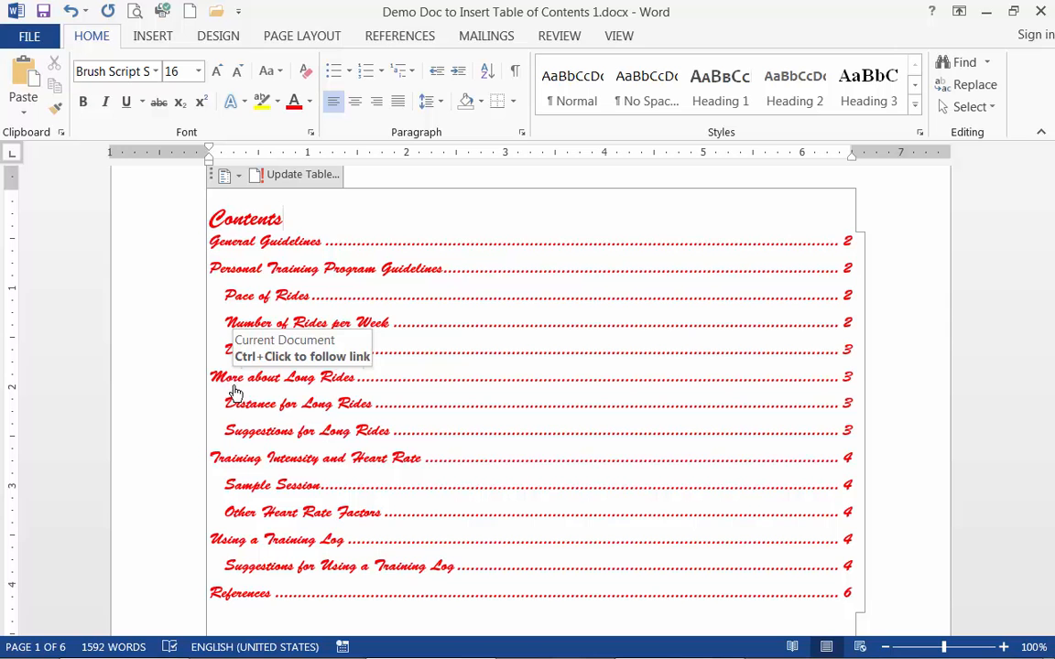
pyautogui.keyDown('ctrl'); pyautogui.click(236, 386); pyautogui.keyUp('ctrl')
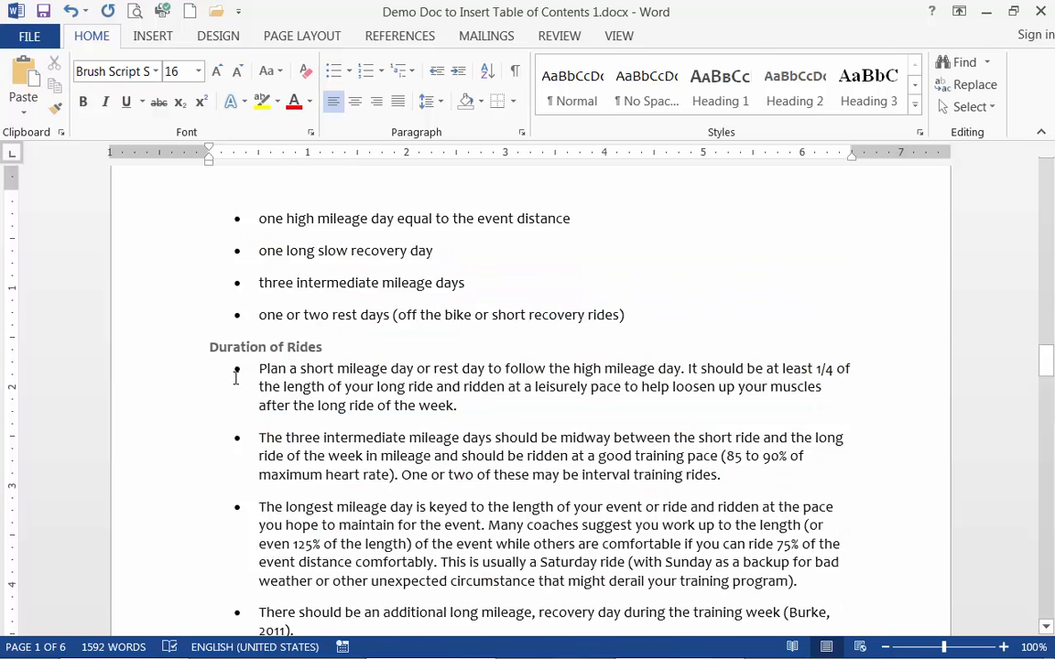